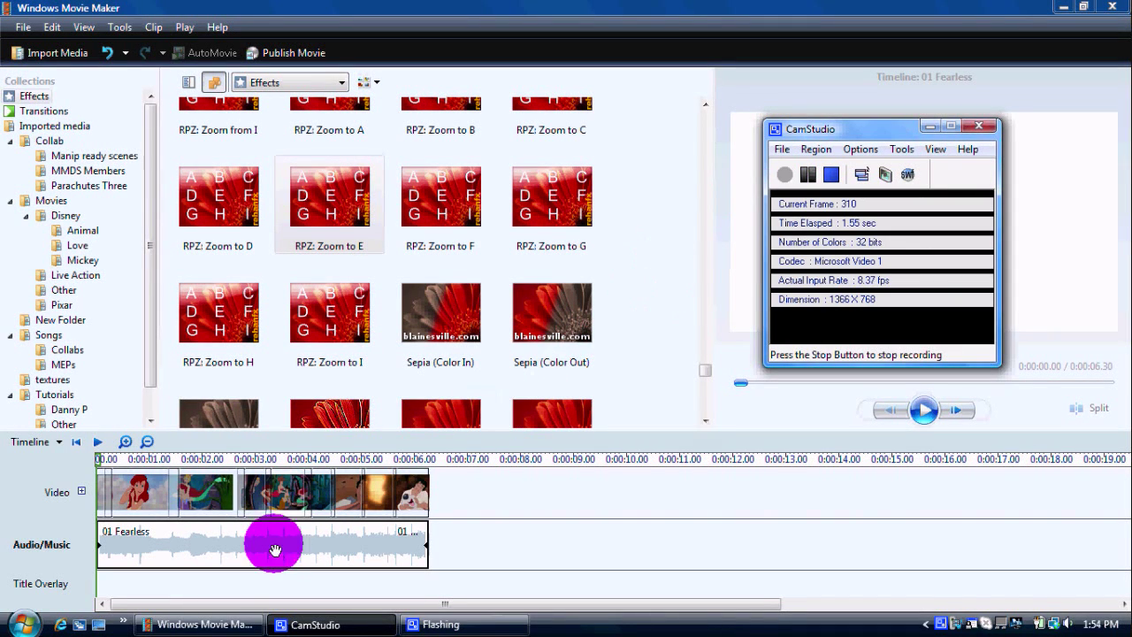
Bring Windows Movie Maker in front of CamStudio so the Ariel project timeline is visible
left_click(225, 622)
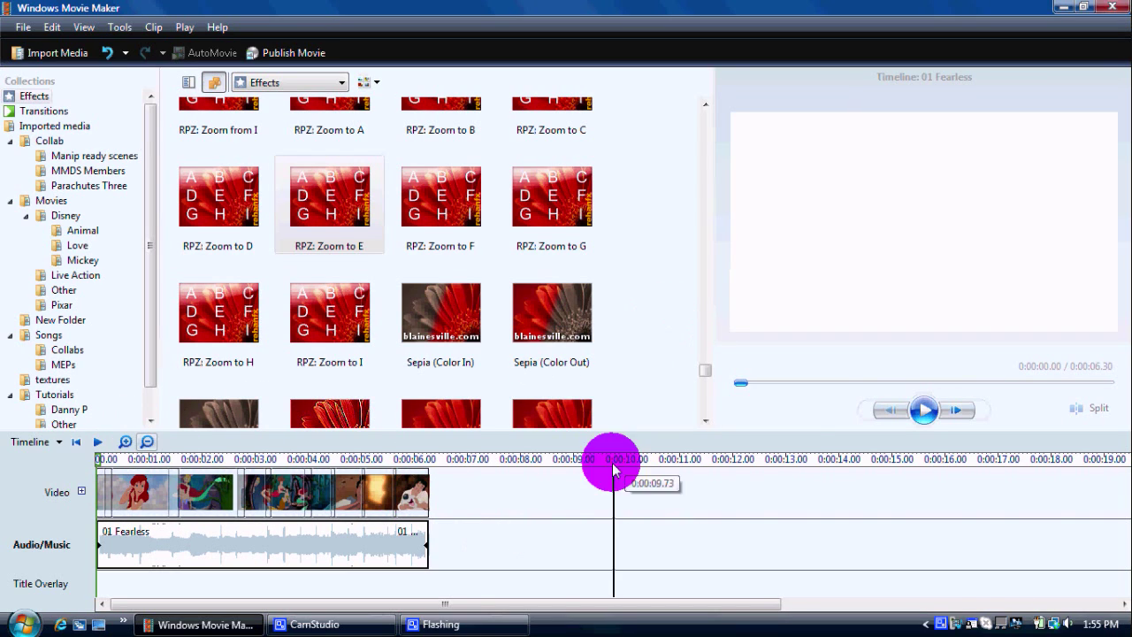
left_click(927, 421)
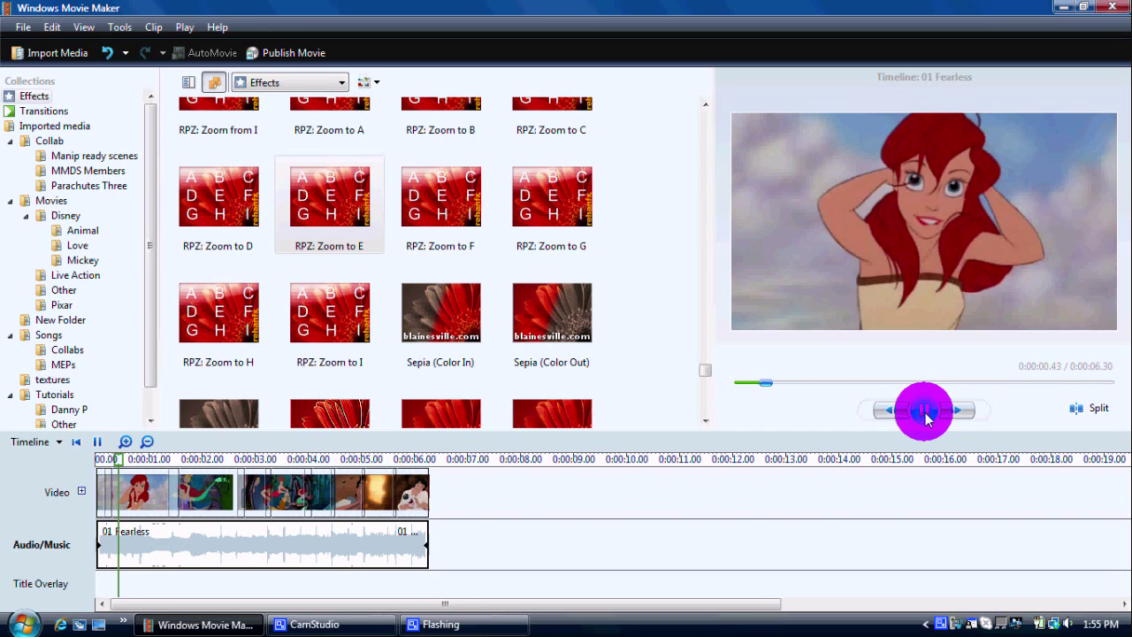
left_click(923, 415)
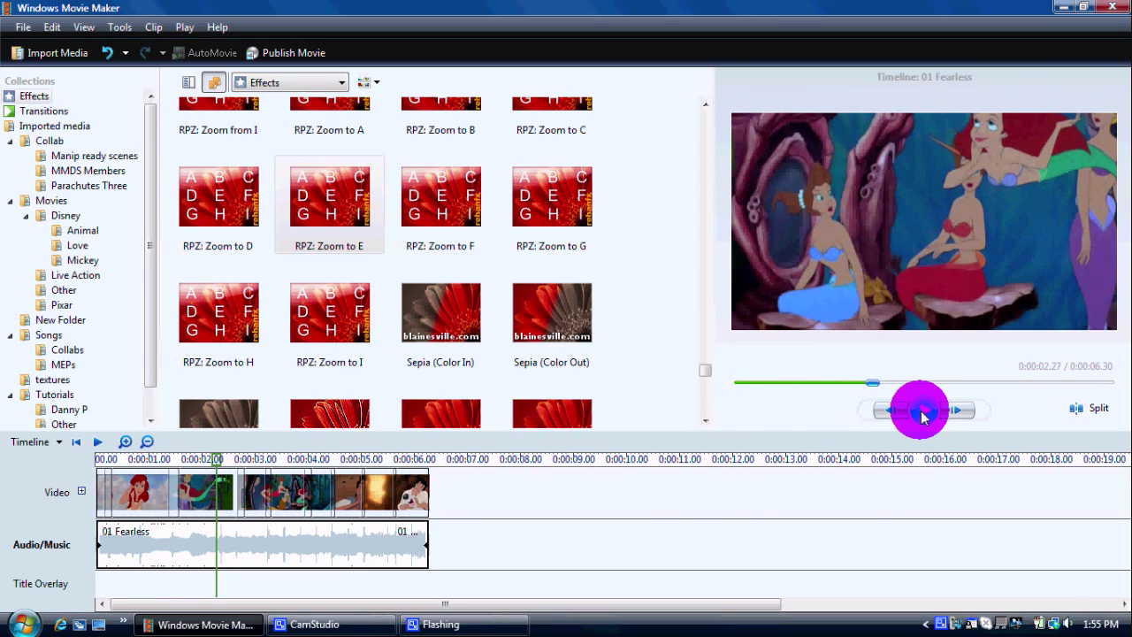
left_click(734, 382)
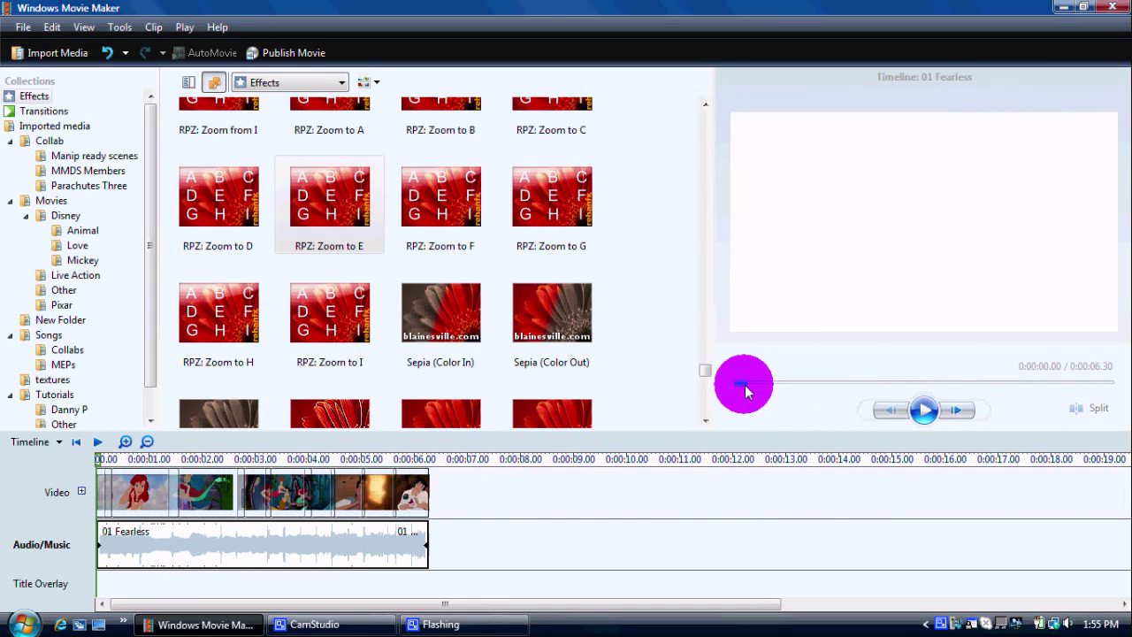
key("XF86AudioRaiseVolume")
key("XF86AudioRaiseVolume")
key("XF86AudioRaiseVolume")
key("XF86AudioRaiseVolume")
key("XF86AudioRaiseVolume")
key("XF86AudioRaiseVolume")
key("XF86AudioRaiseVolume")
key("XF86AudioRaiseVolume")
key("XF86AudioRaiseVolume")
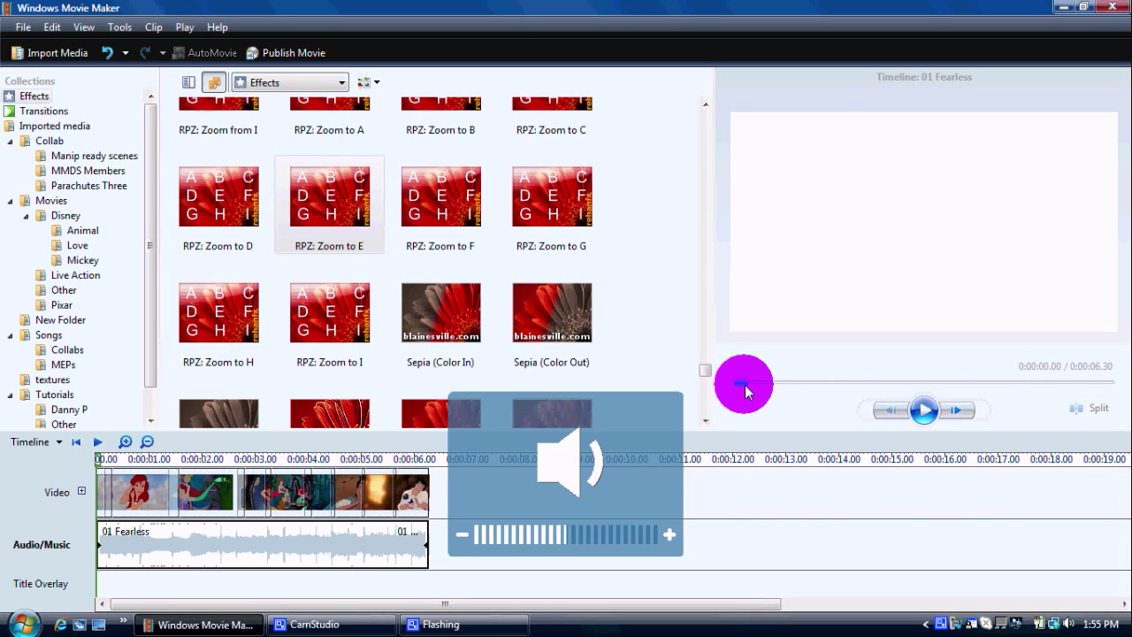
left_click(922, 413)
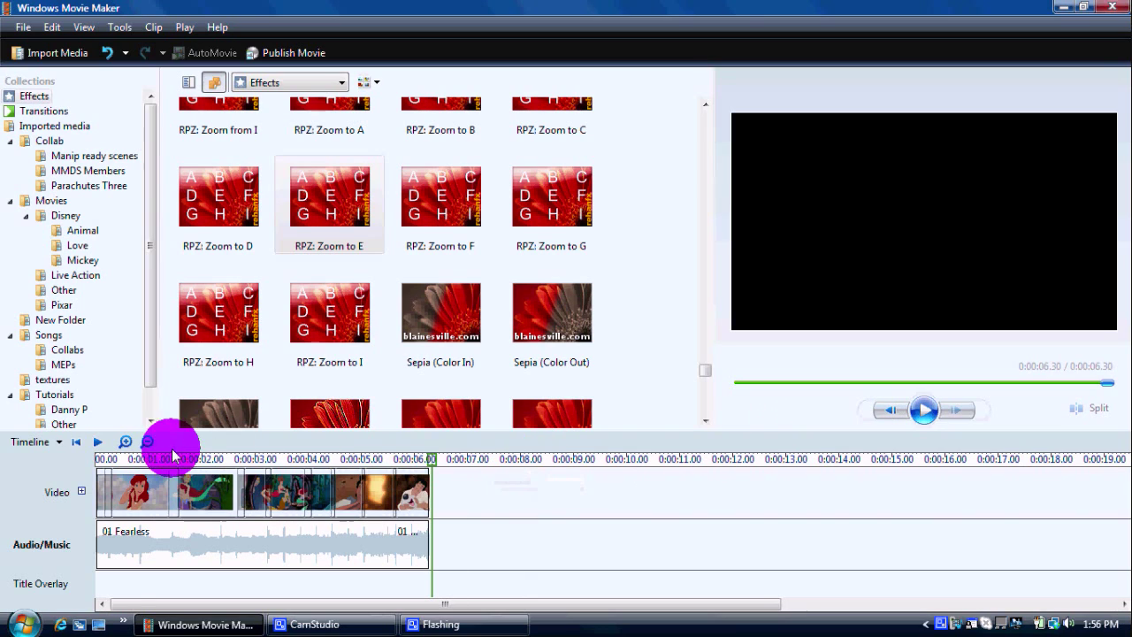
left_click(729, 386)
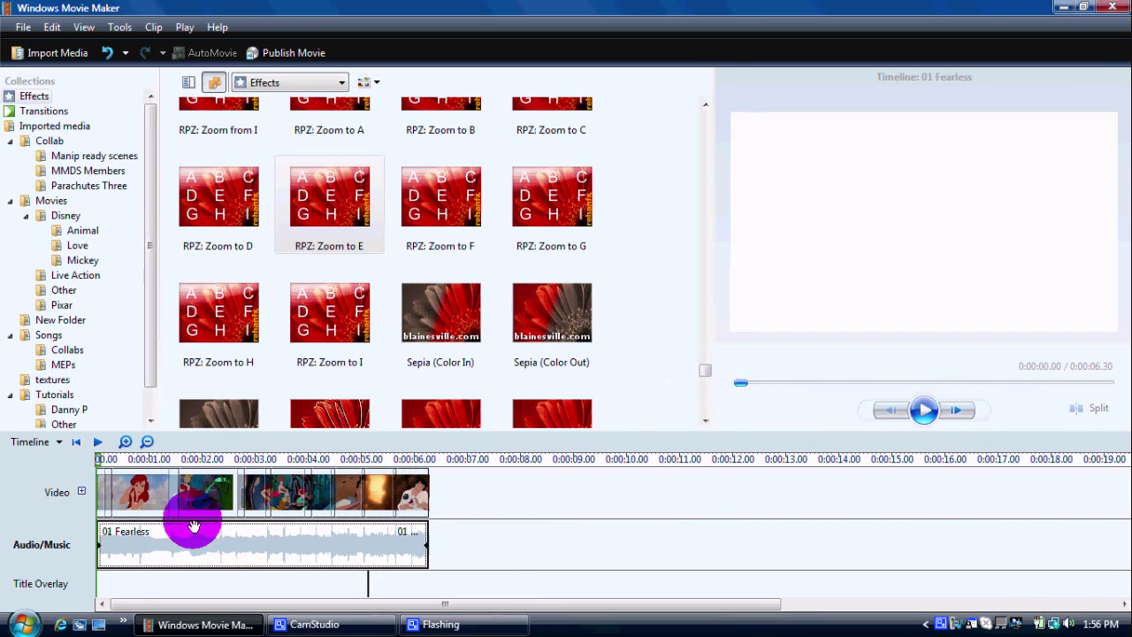
left_click_drag(248, 497, 413, 496)
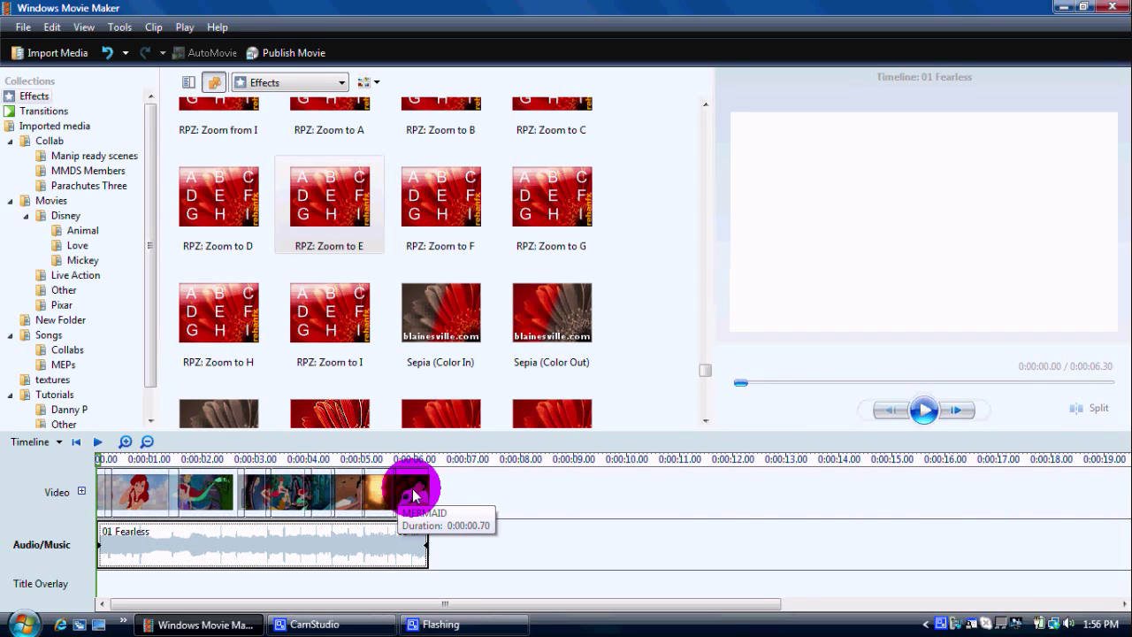
left_click_drag(412, 496, 337, 509)
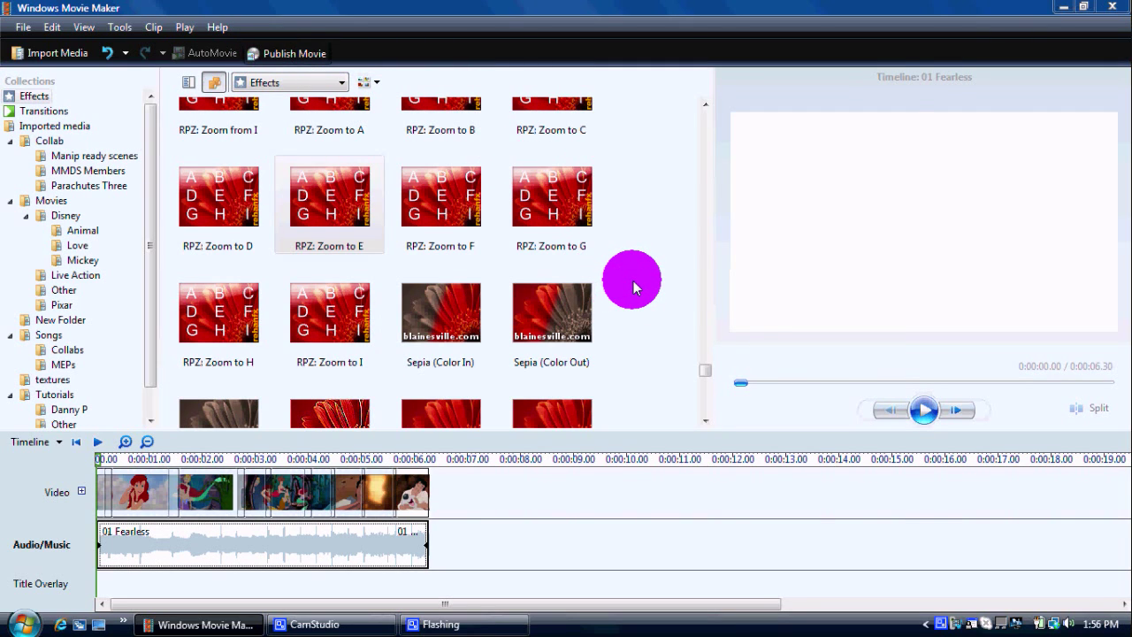
key("ctrl+p")
Publish the movie to this computer as 'tlm fearless' at best quality, then show Imported media
left_click(791, 535)
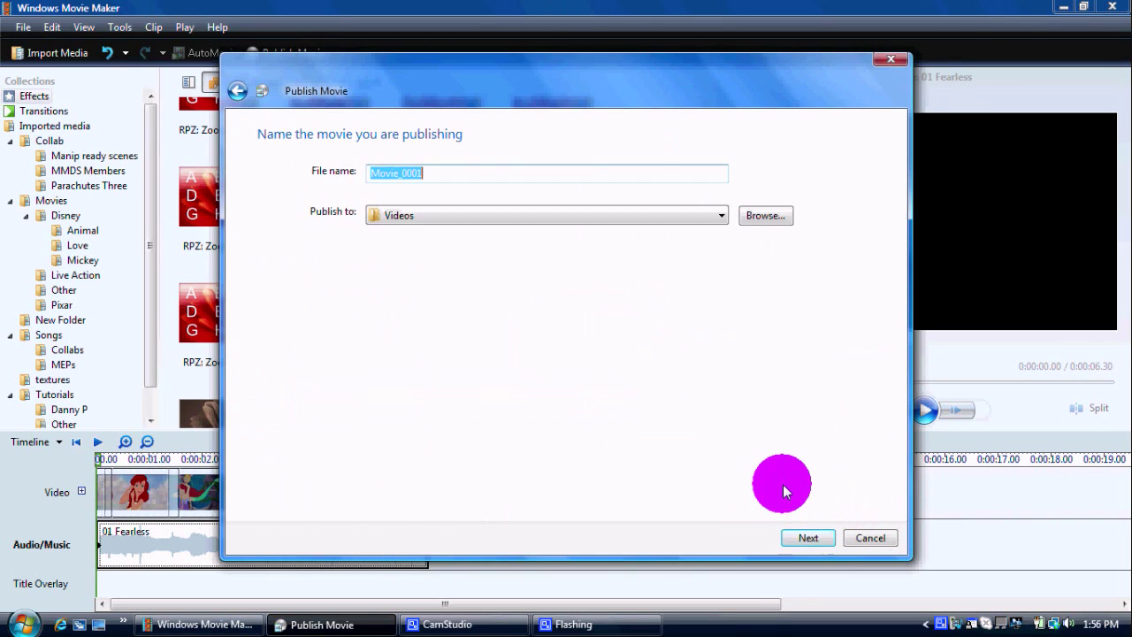
key("BackSpace")
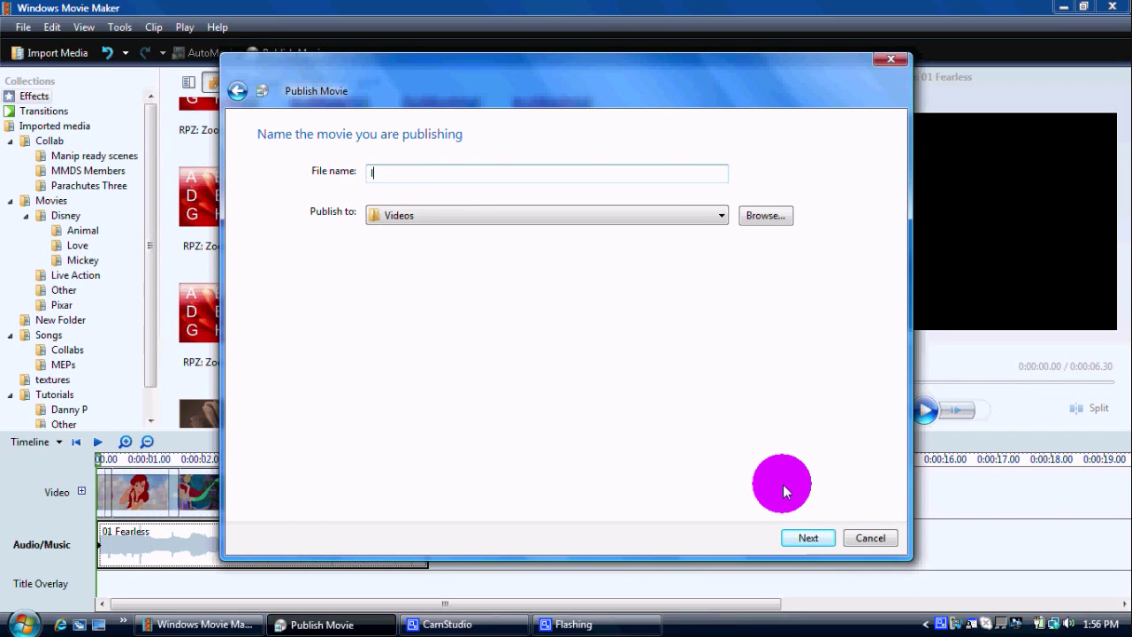
type("tlm fearless")
key("Return")
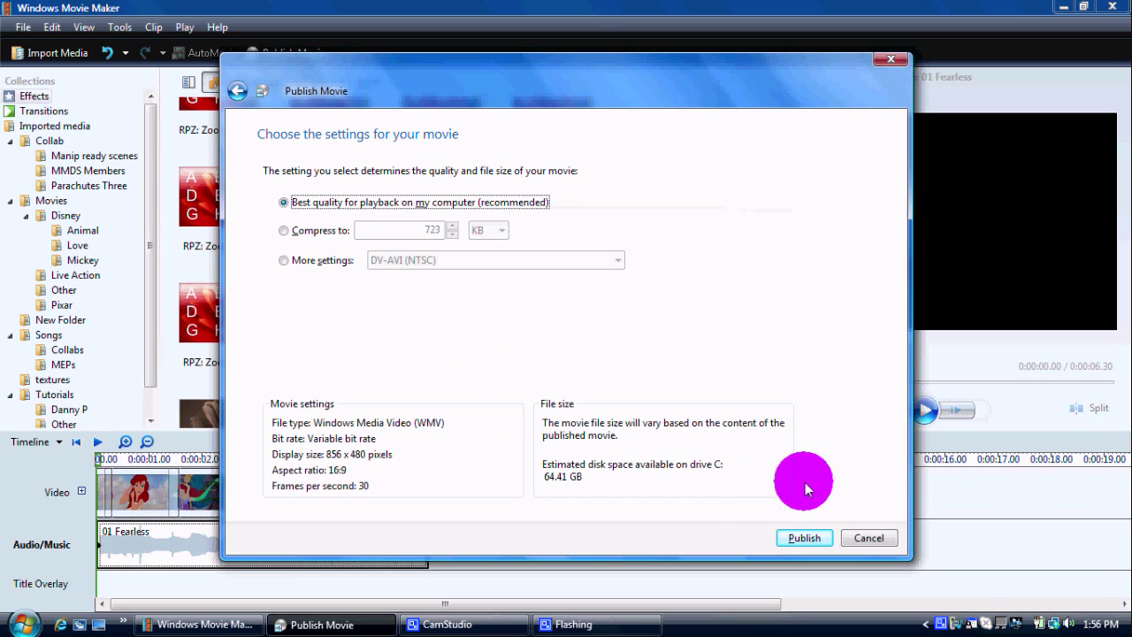
left_click(798, 538)
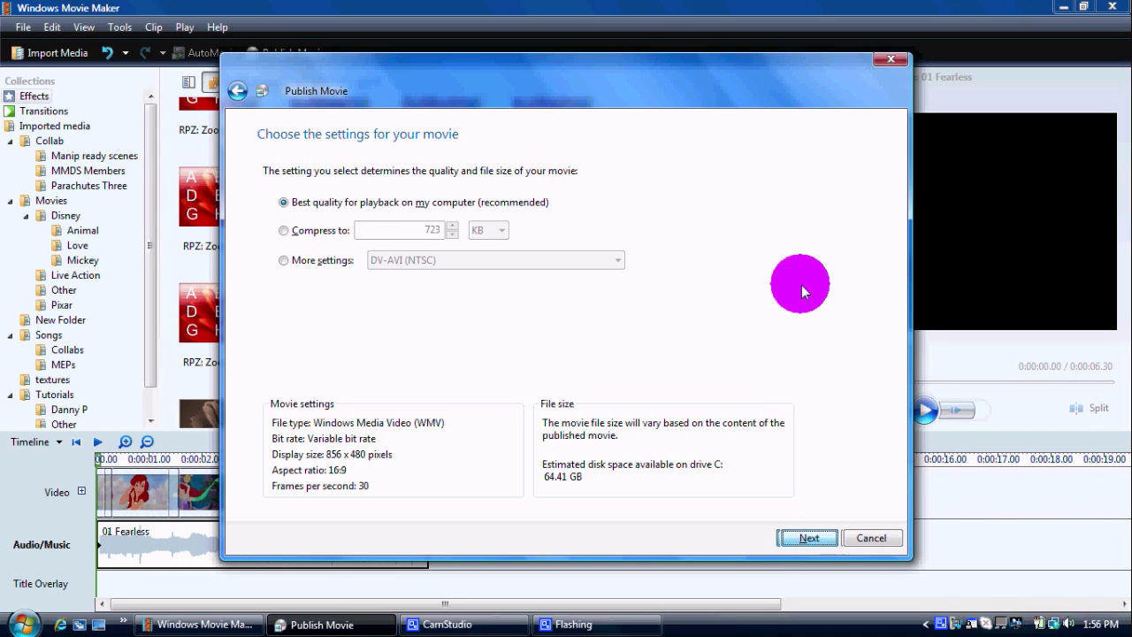
key("Return")
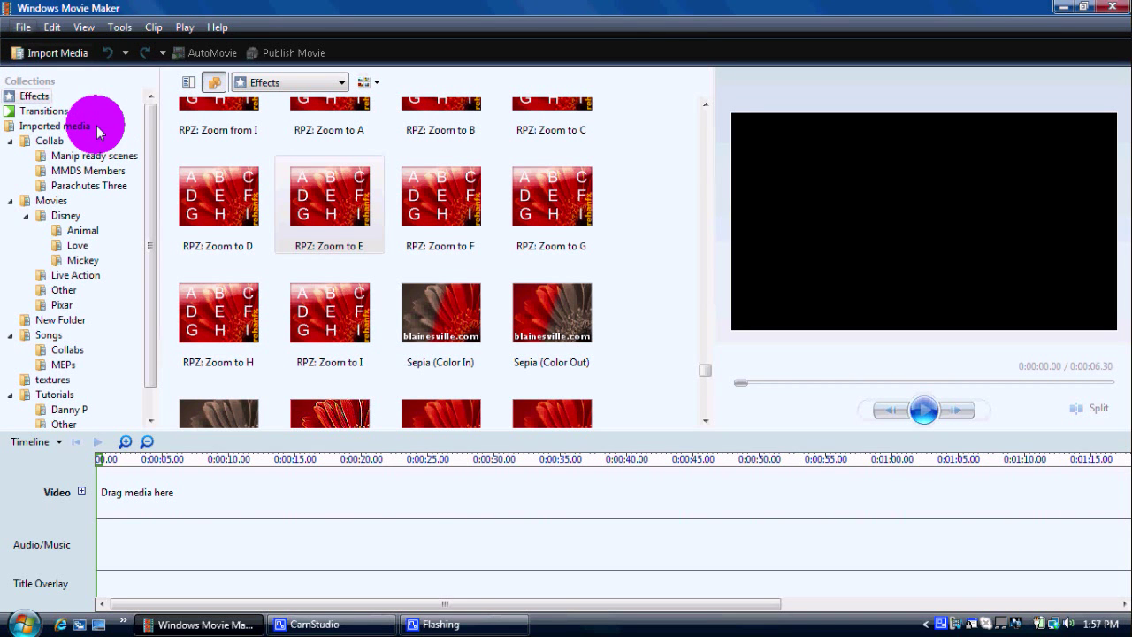
left_click(66, 125)
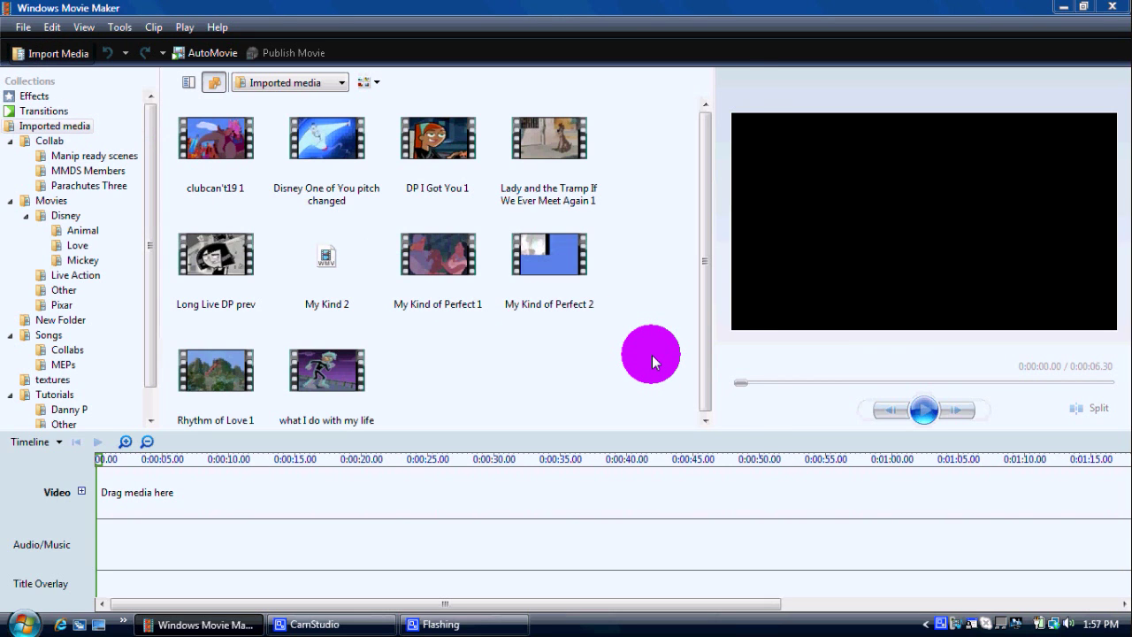
Import tlm fearless.wmv, place it at the start of the video track, and preview it
type("My Kind 2")
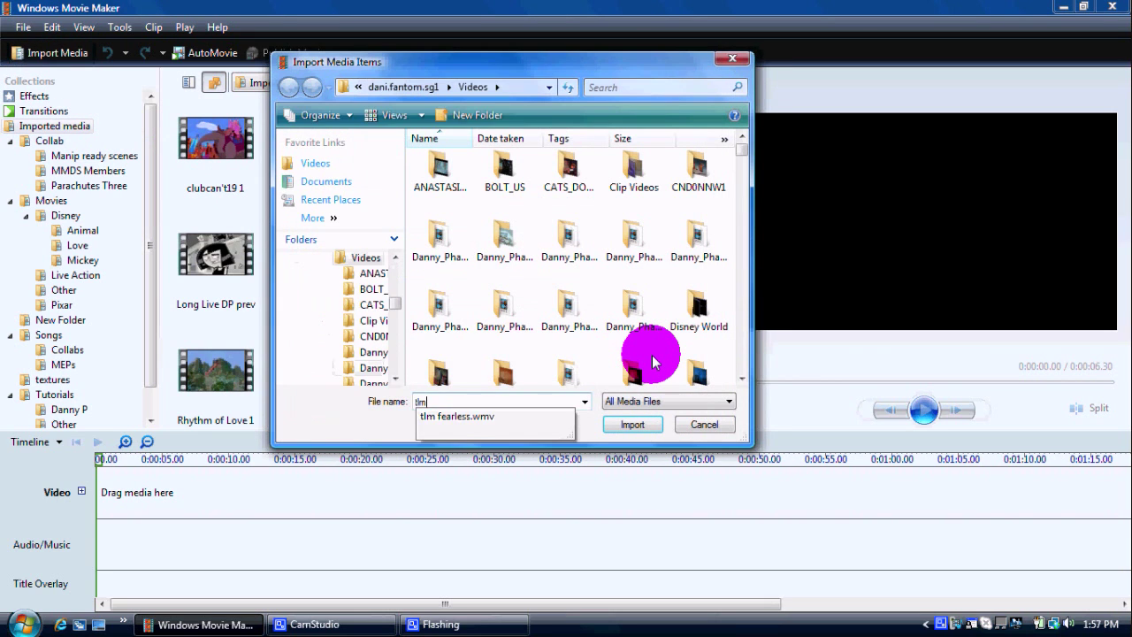
key("Down")
key("Return")
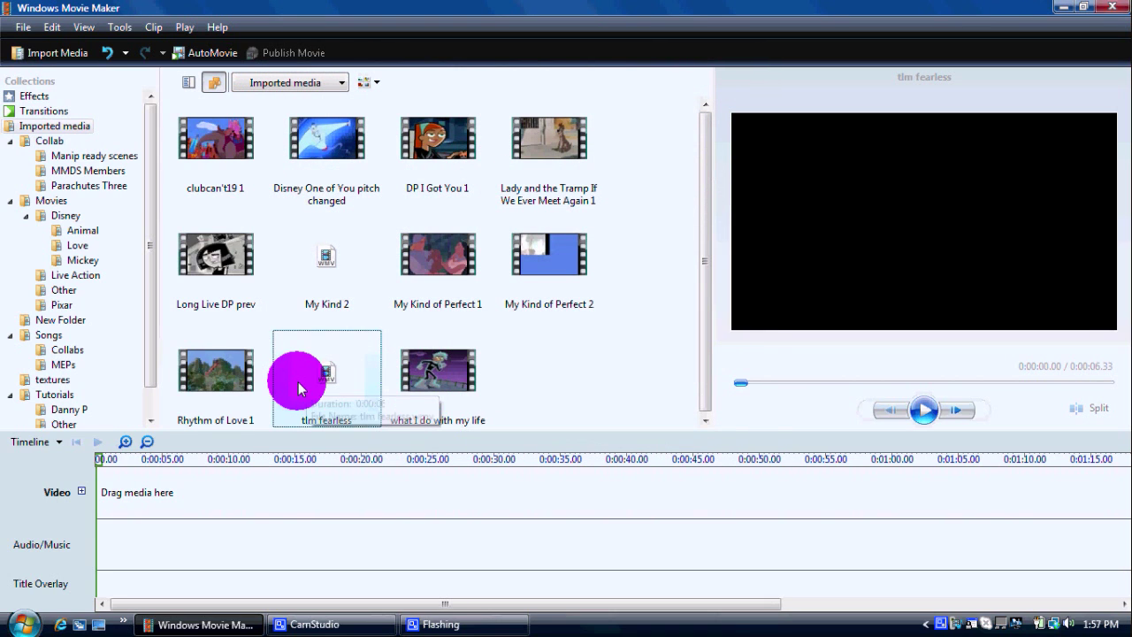
left_click_drag(330, 372, 189, 477)
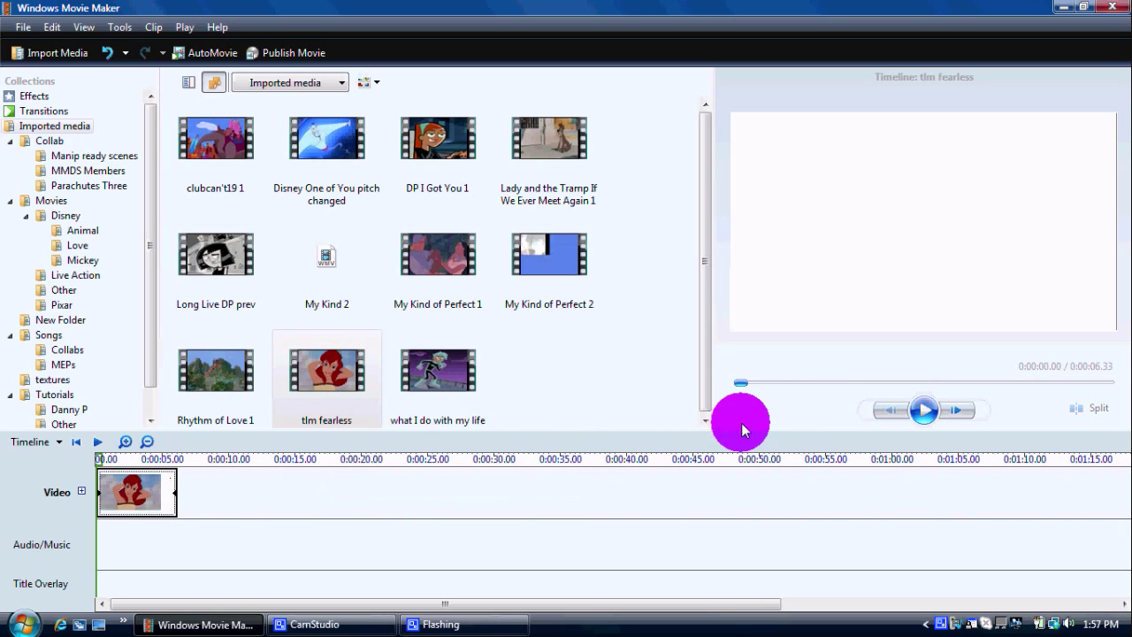
left_click(924, 411)
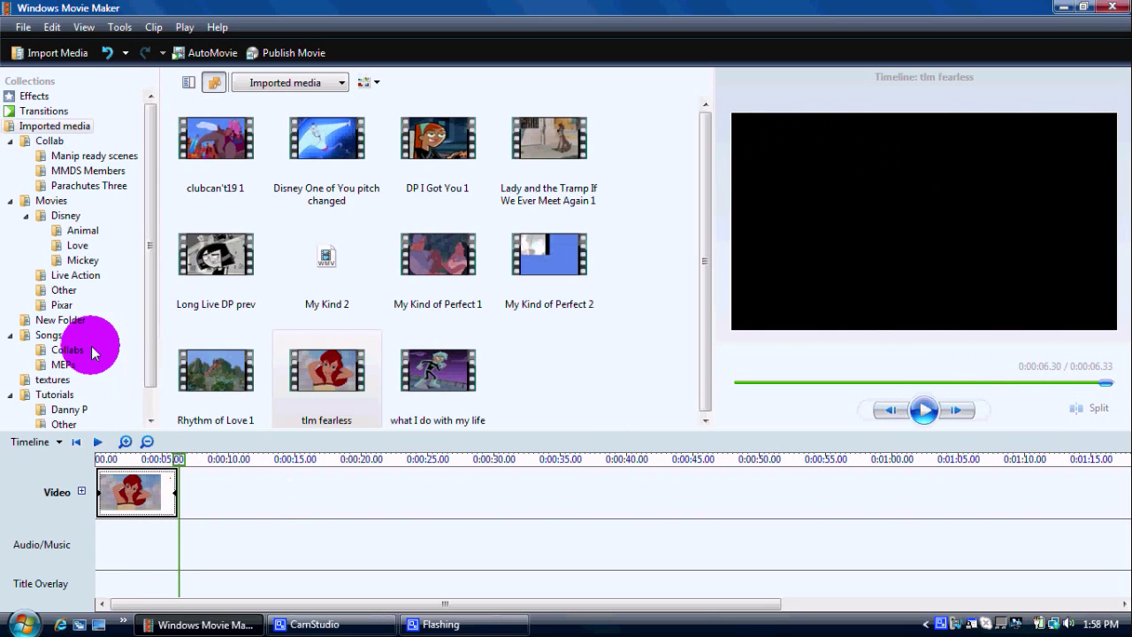
Browse the textures collection, previewing the purple-red gradient and the polka-dot texture
left_click(53, 380)
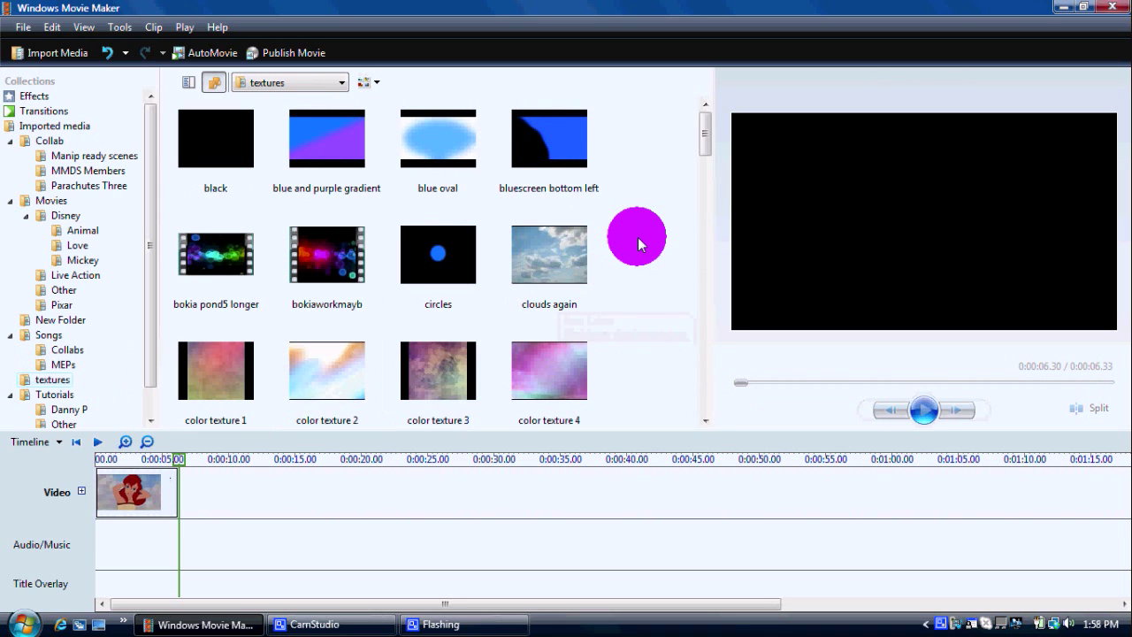
scroll(635, 241, "down", 5)
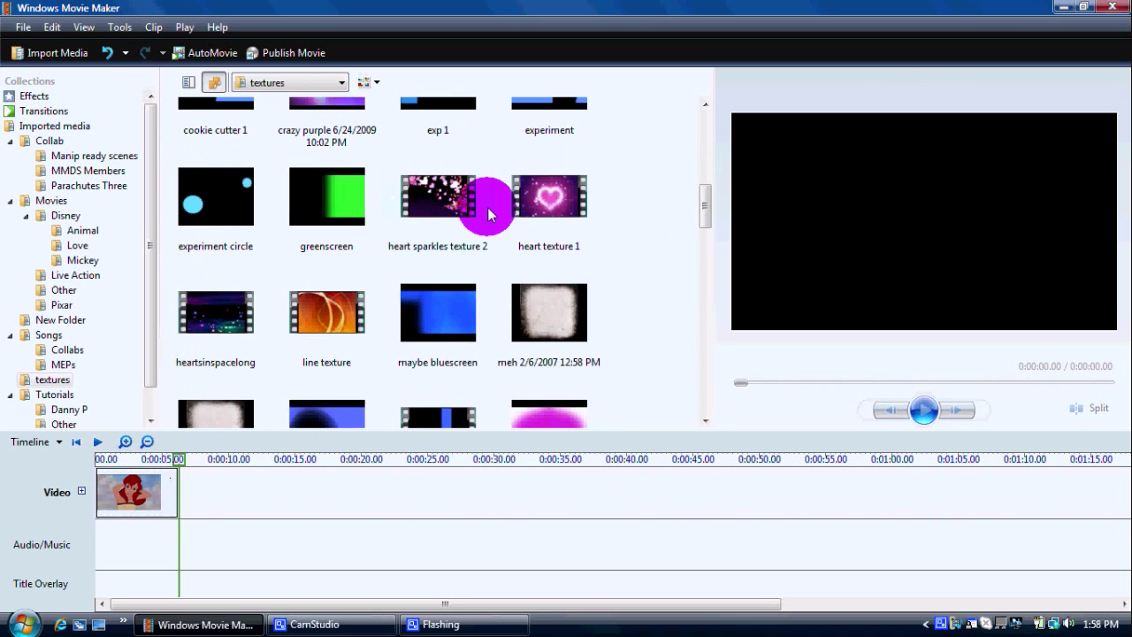
scroll(488, 212, "down", 3)
left_click(550, 211)
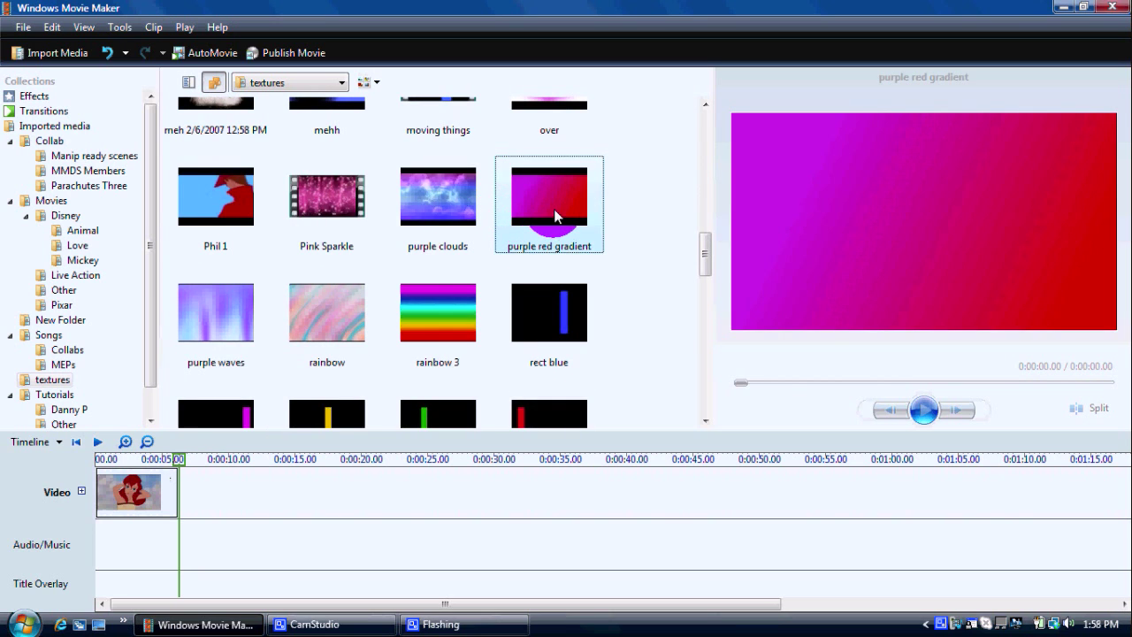
scroll(341, 183, "down", 2)
scroll(319, 172, "down", 5)
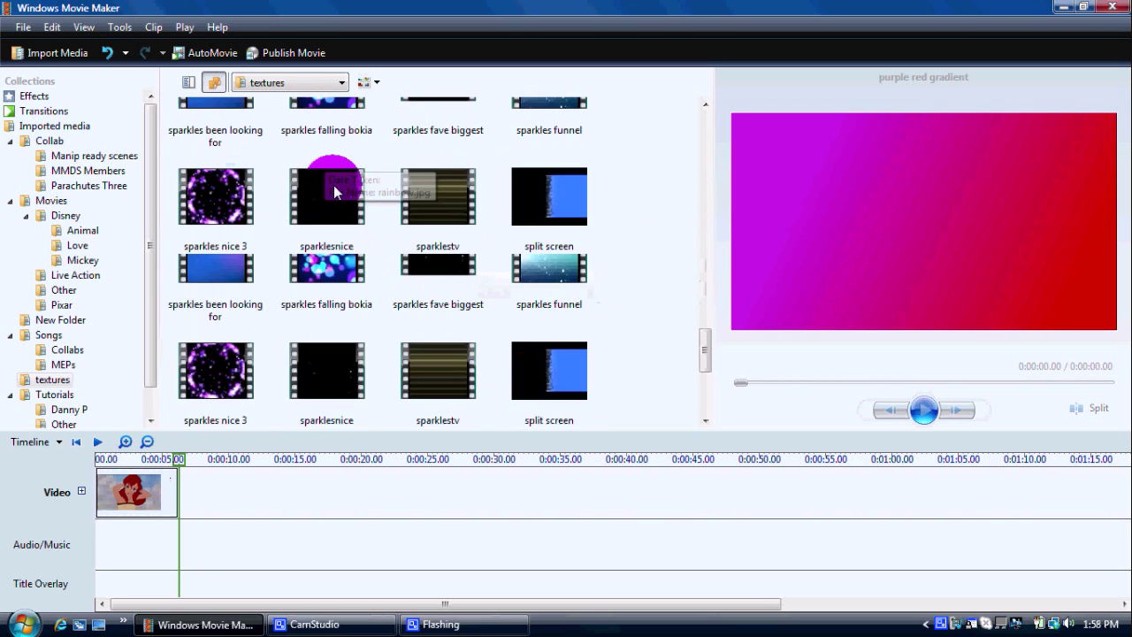
scroll(631, 298, "down", 2)
scroll(550, 215, "down", 1)
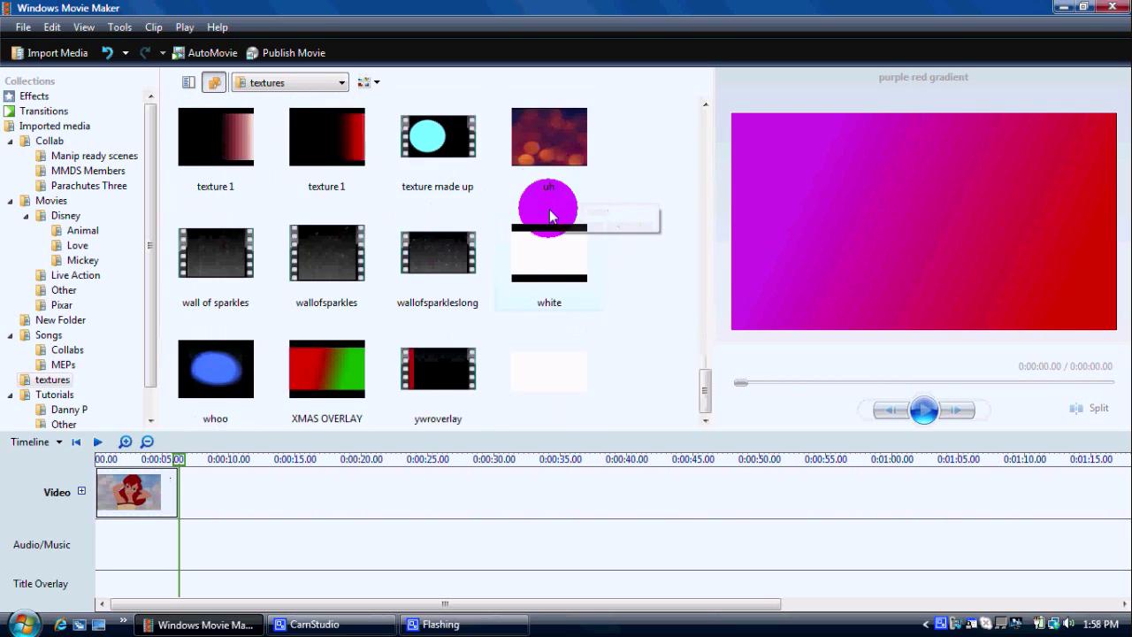
scroll(321, 341, "up", 2)
left_click(550, 217)
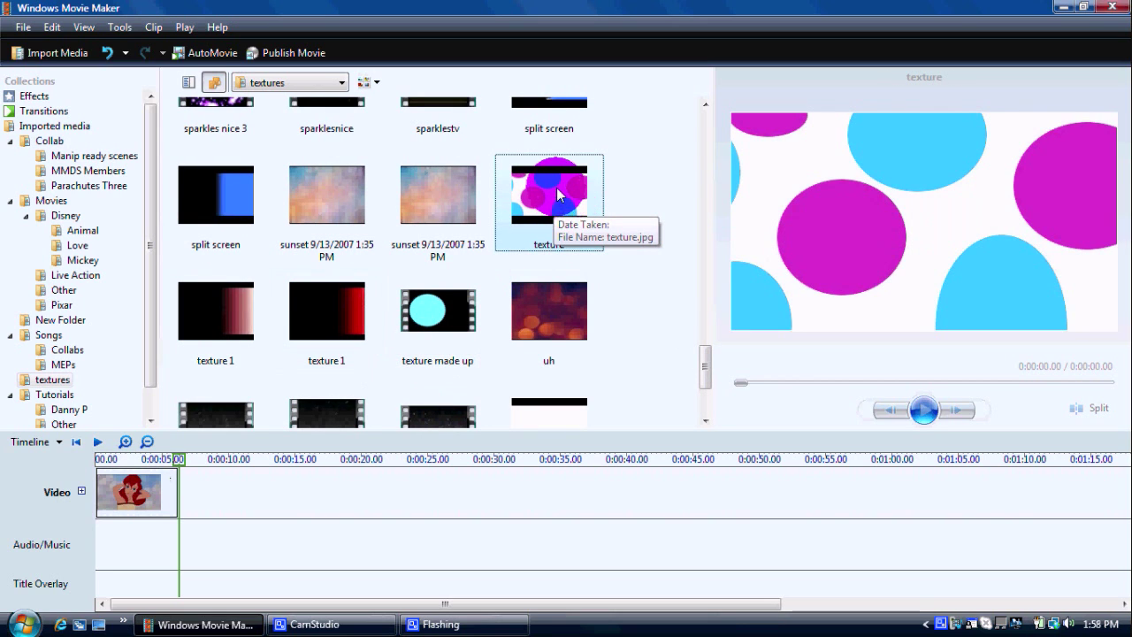
Add the polka-dot texture after tlm fearless and stretch it to about 10.48 seconds
left_click_drag(557, 194, 241, 494)
left_click_drag(244, 490, 312, 493)
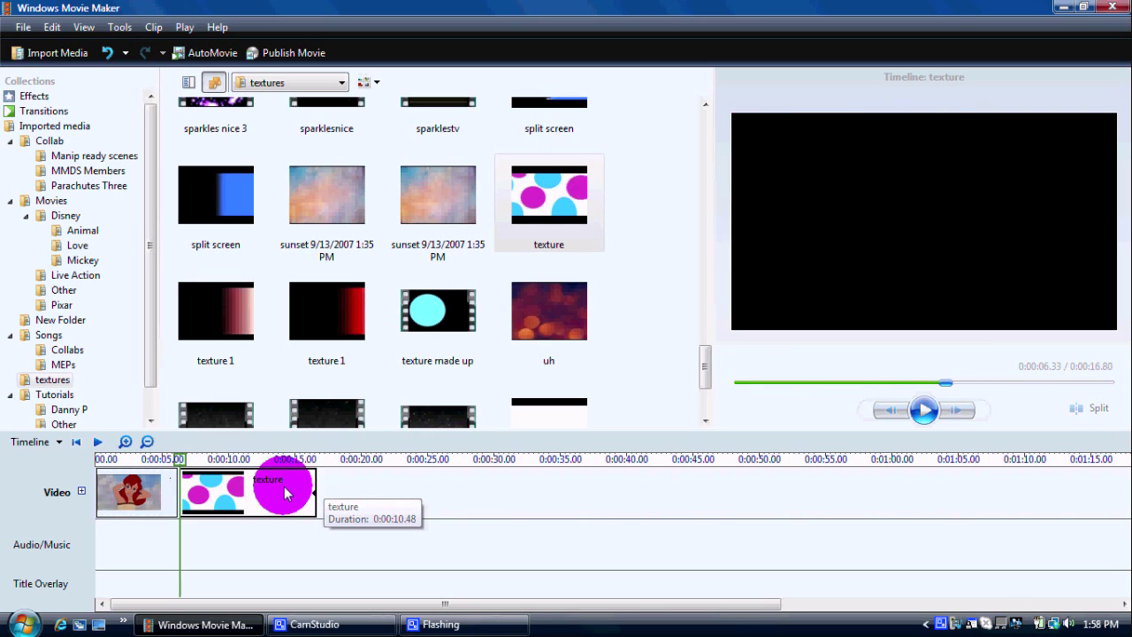
left_click(125, 441)
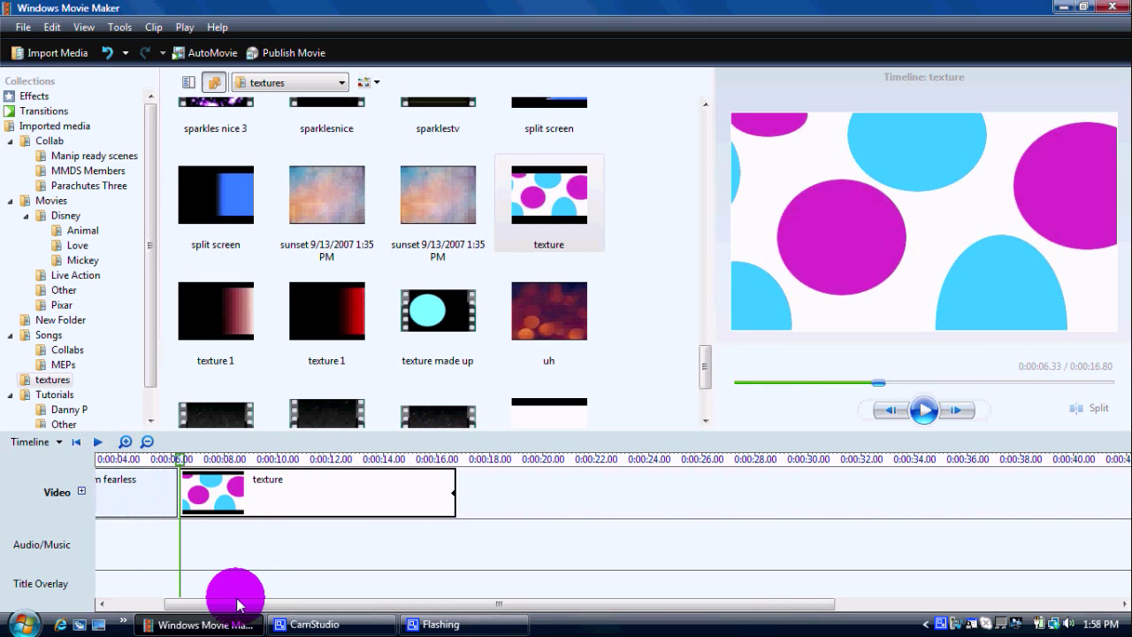
Copy the tlm fearless audio clip and paste it onto the Audio/Music track
left_click(84, 494)
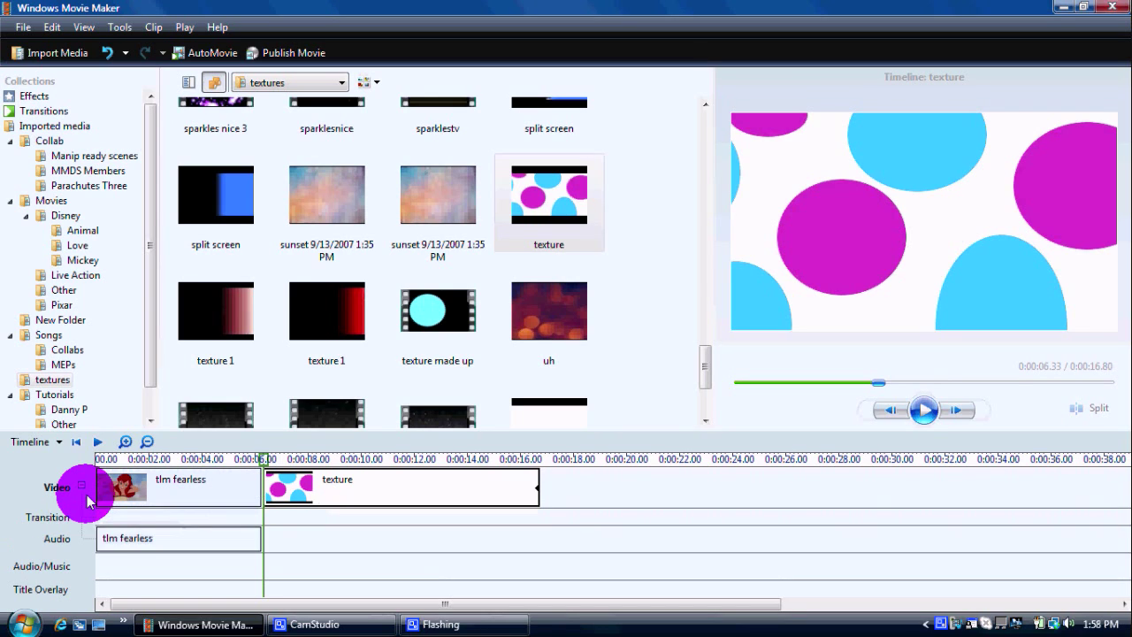
left_click(119, 541)
right_click(120, 541)
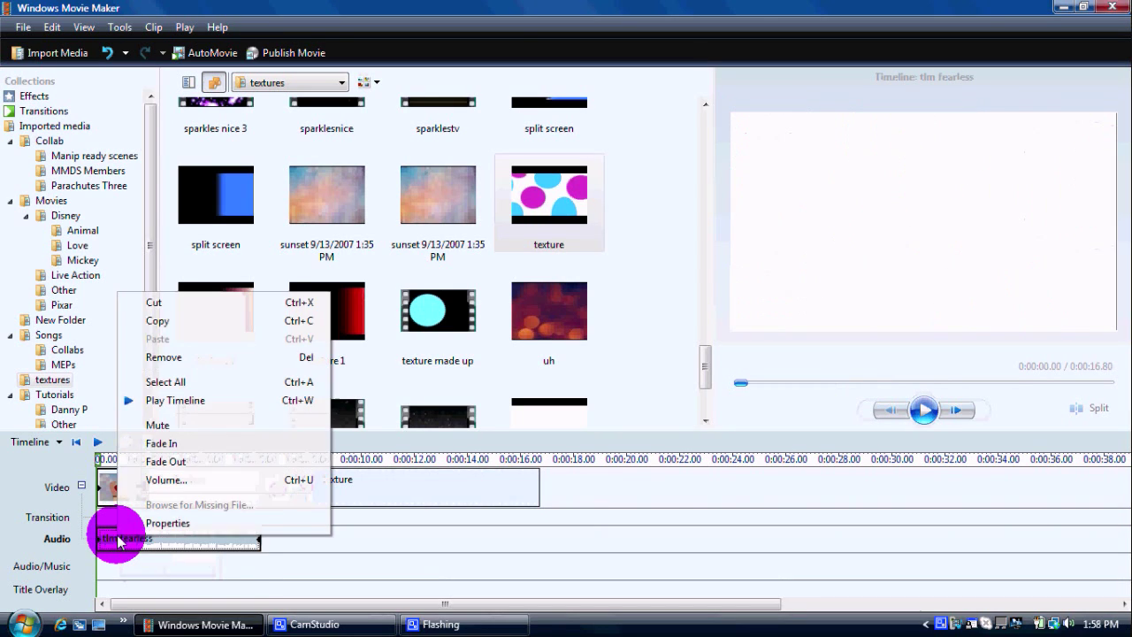
left_click(150, 321)
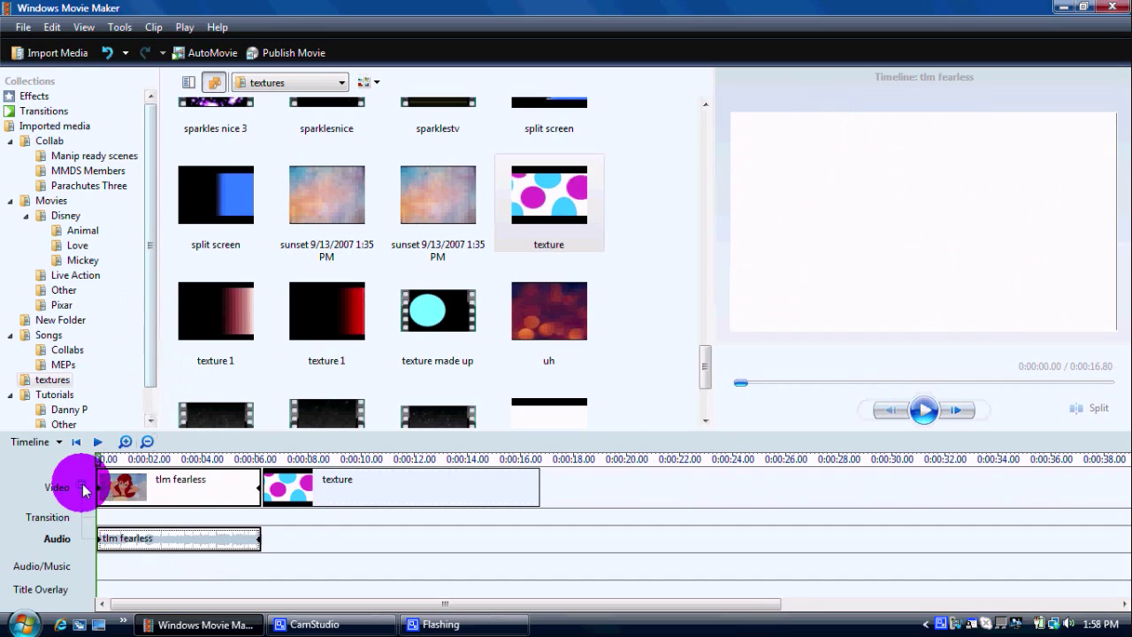
left_click(82, 487)
right_click(113, 543)
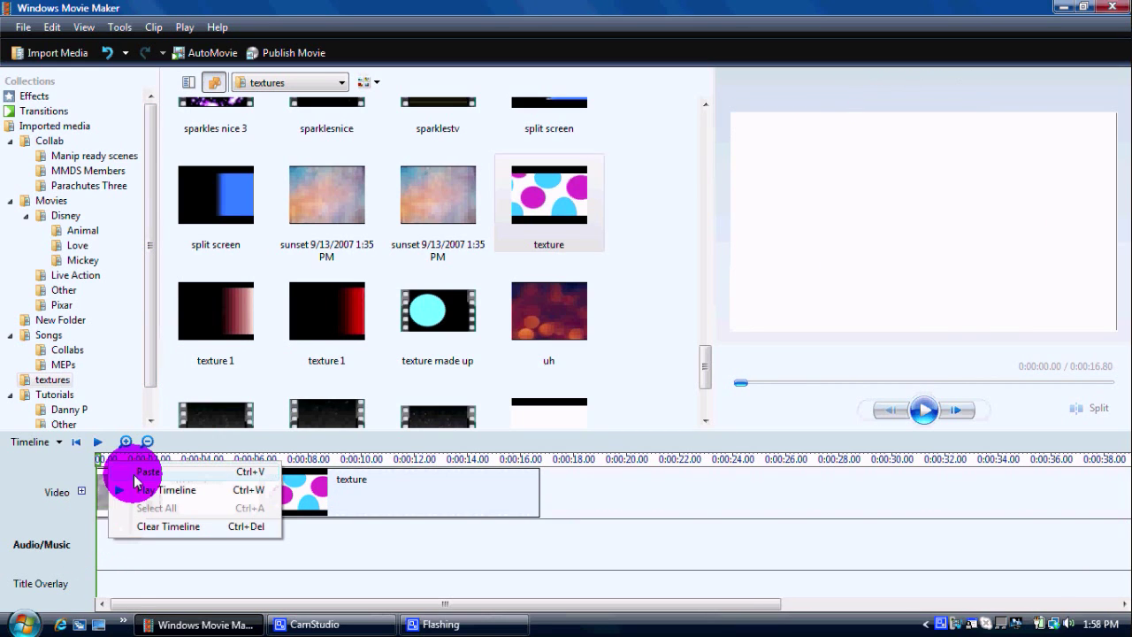
left_click(139, 469)
Apply an audio Fade In to the tlm fearless clip
left_click(208, 497)
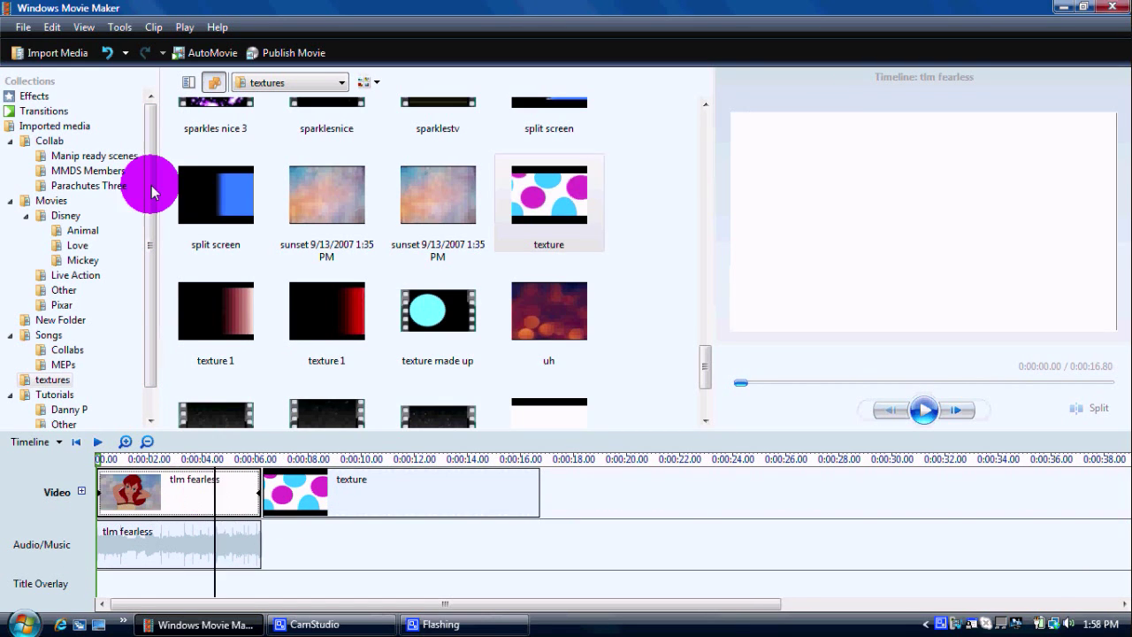
left_click(154, 26)
mouse_move(217, 71)
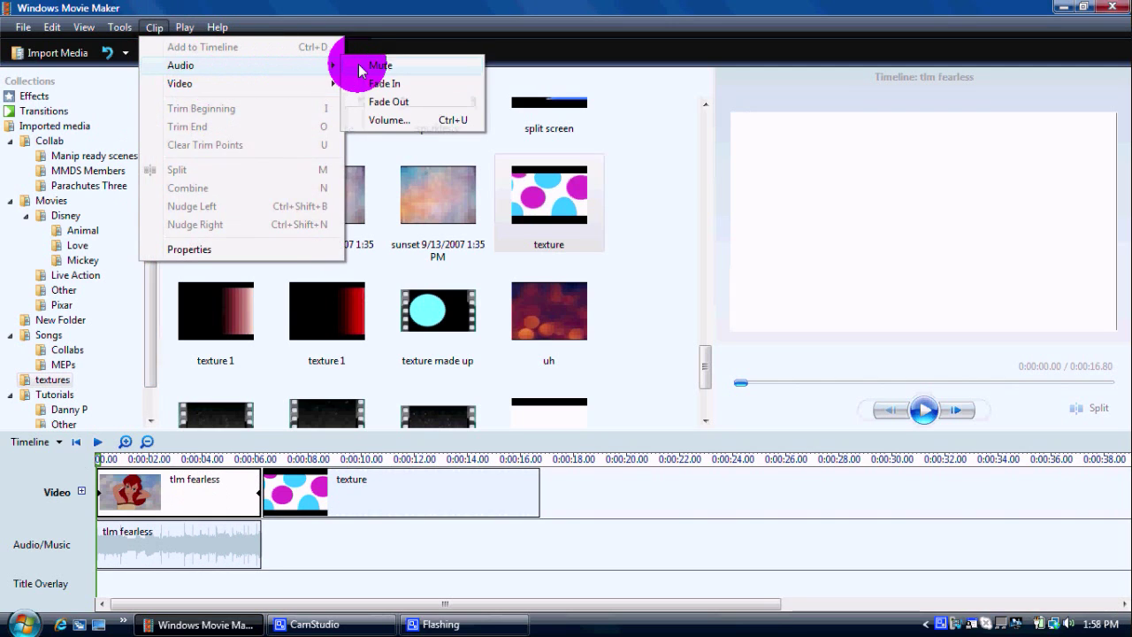
left_click(354, 81)
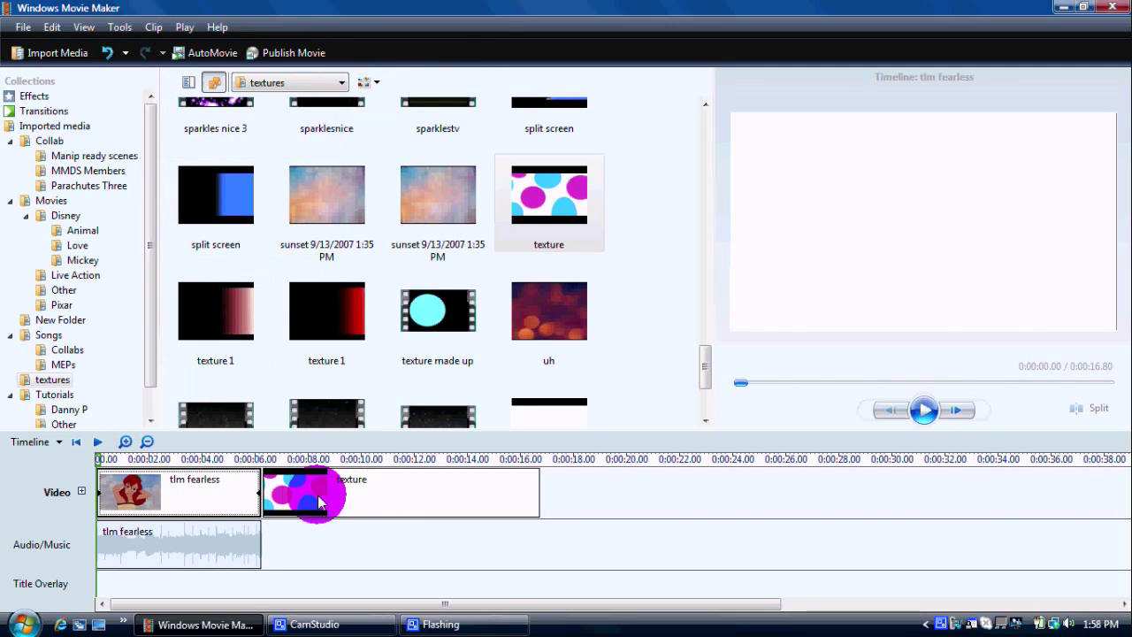
left_click(285, 504)
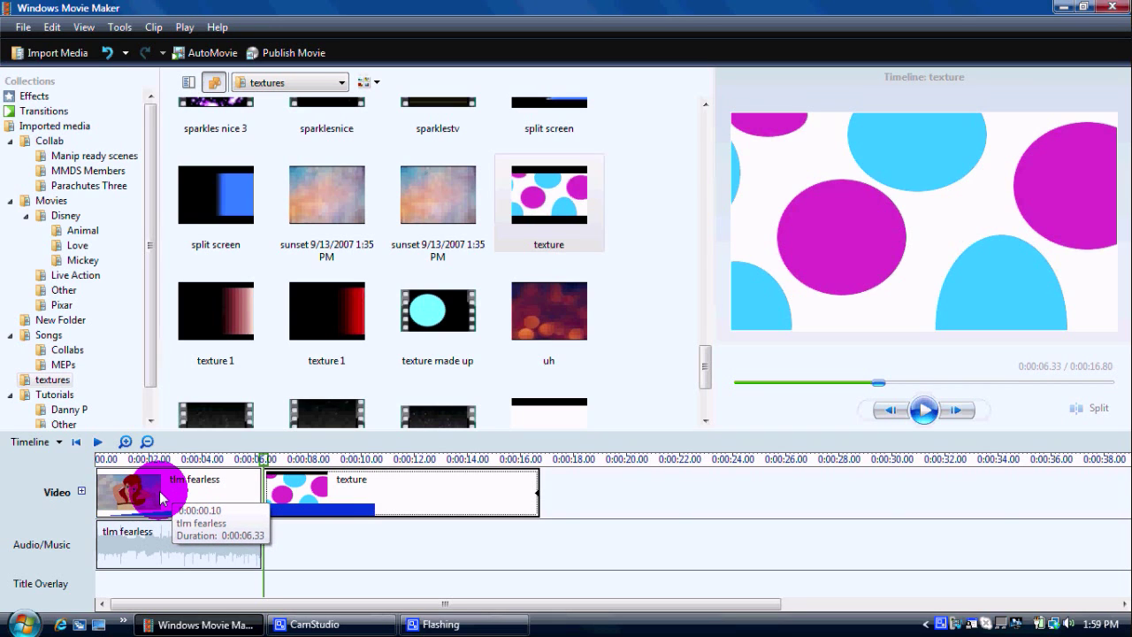
left_click(162, 498)
Slide the texture clip over tlm fearless so it starts at 0:00:00.07
left_click(125, 441)
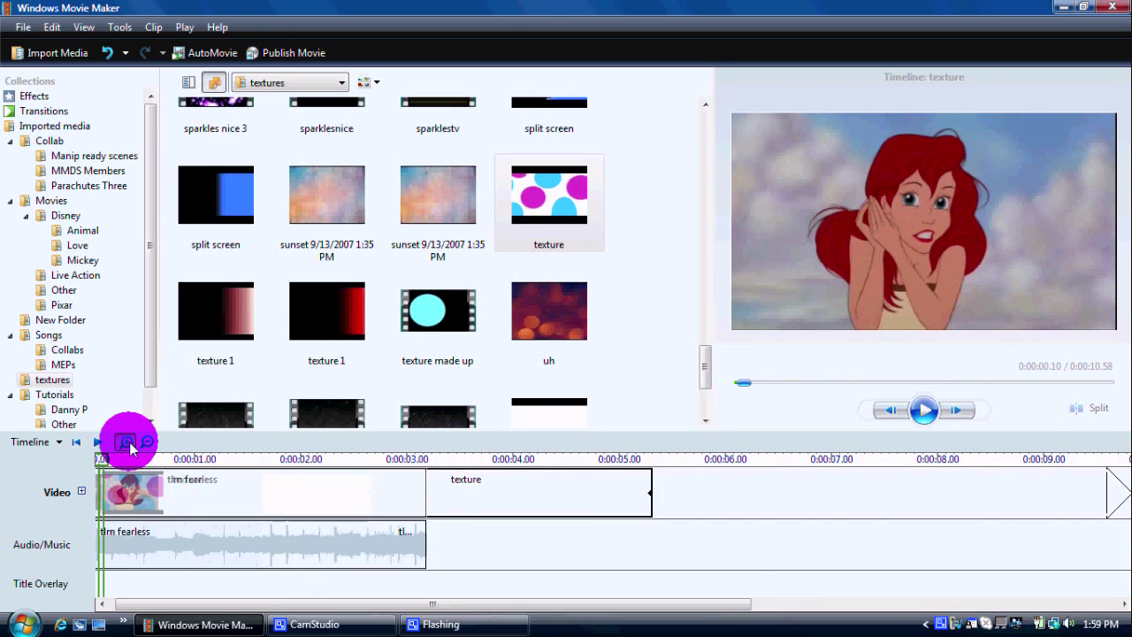
left_click(126, 441)
left_click_drag(168, 604, 151, 601)
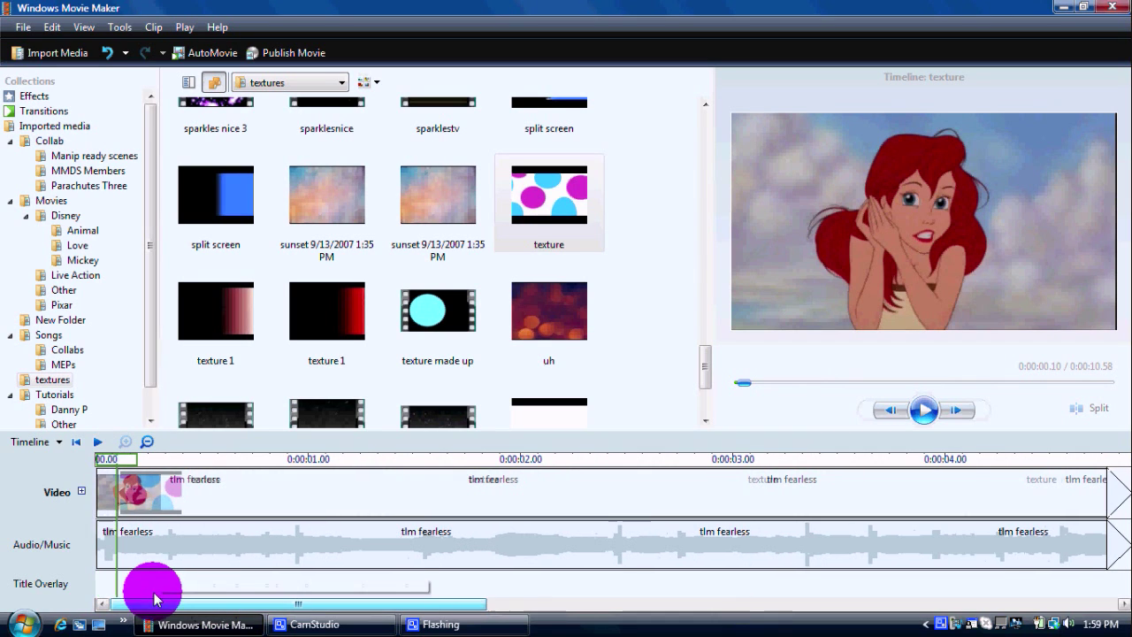
left_click(177, 497)
left_click_drag(174, 506, 181, 509)
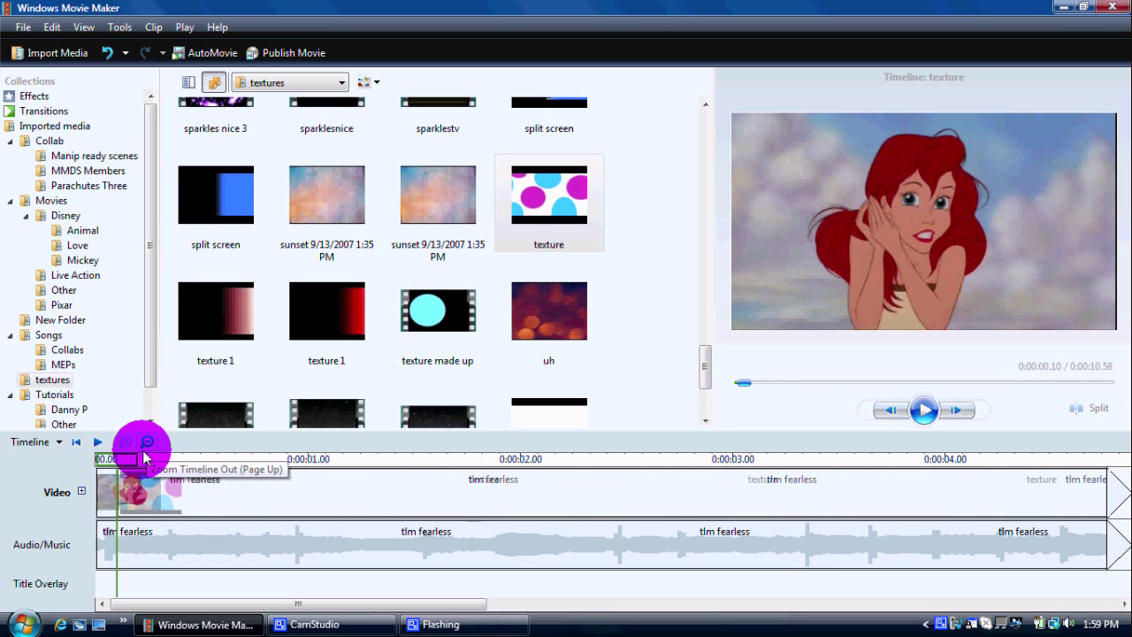
Trim the texture clip's end so the movie lasts about 6.36 seconds
left_click(147, 442)
left_click(147, 442)
left_click(354, 501)
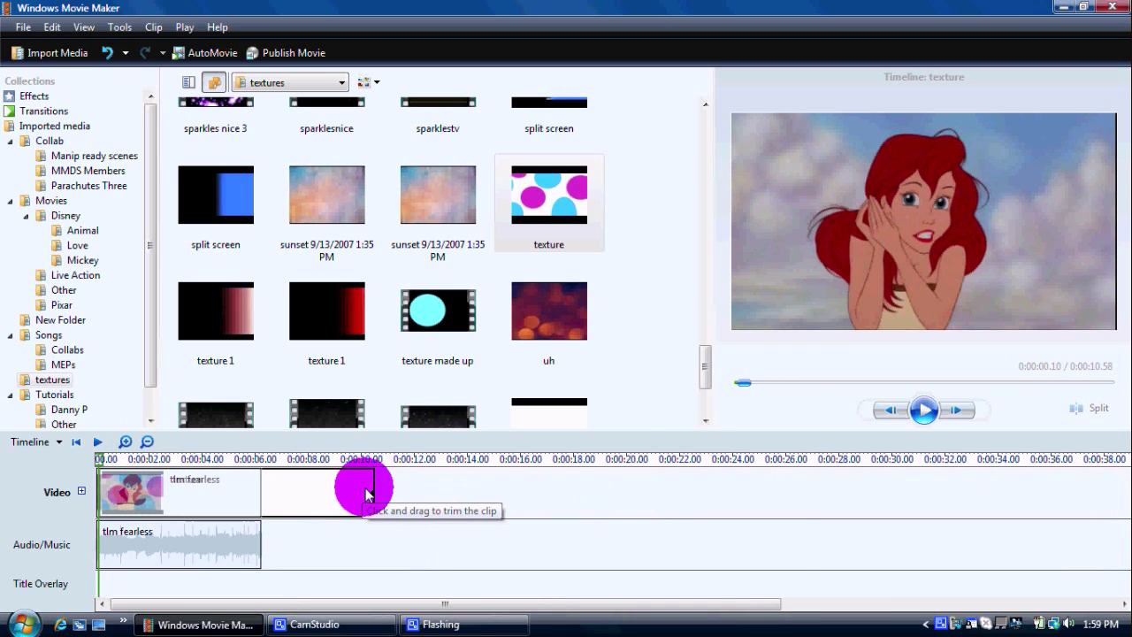
left_click_drag(368, 494, 232, 485)
left_click(124, 441)
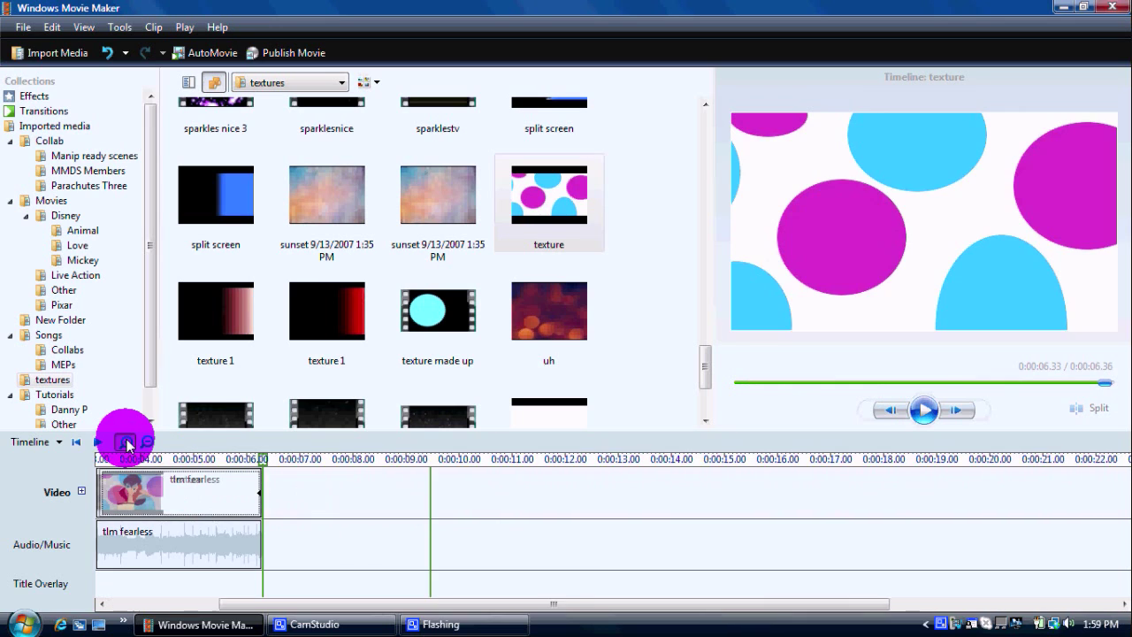
Drag the Fade In, From Black effect onto the tlm fearless clip
left_click(125, 442)
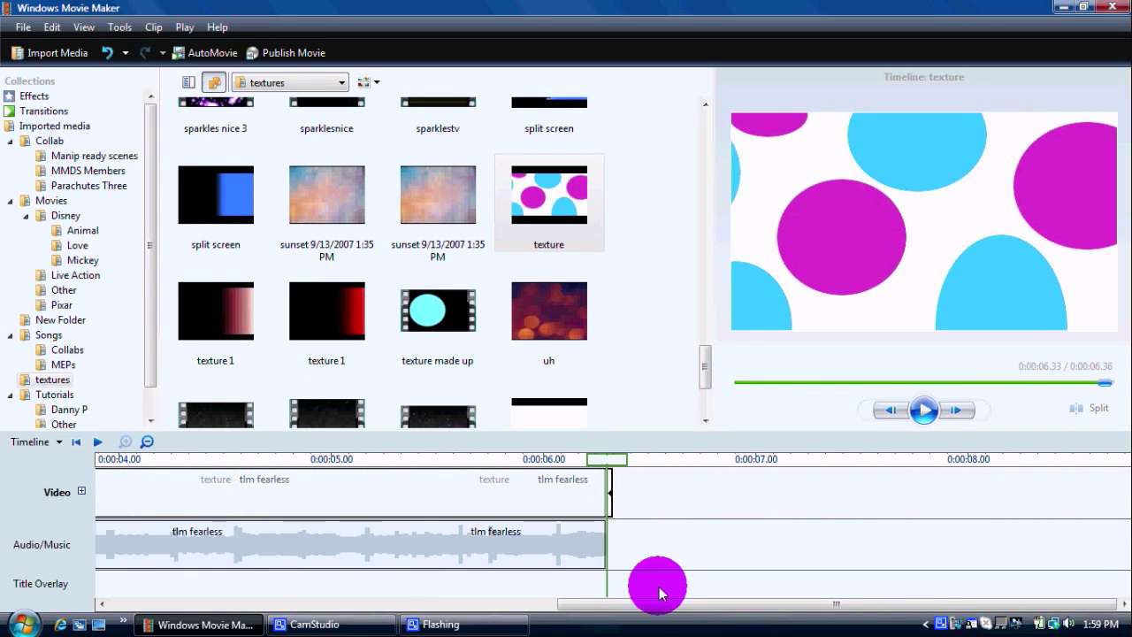
left_click_drag(659, 603, 137, 535)
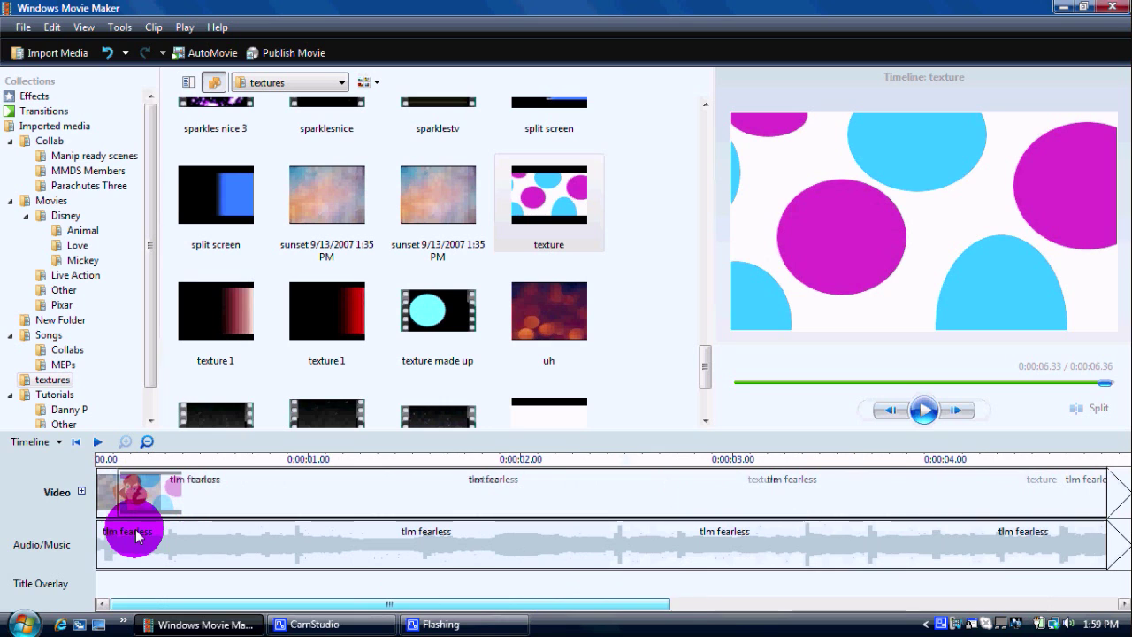
left_click(37, 96)
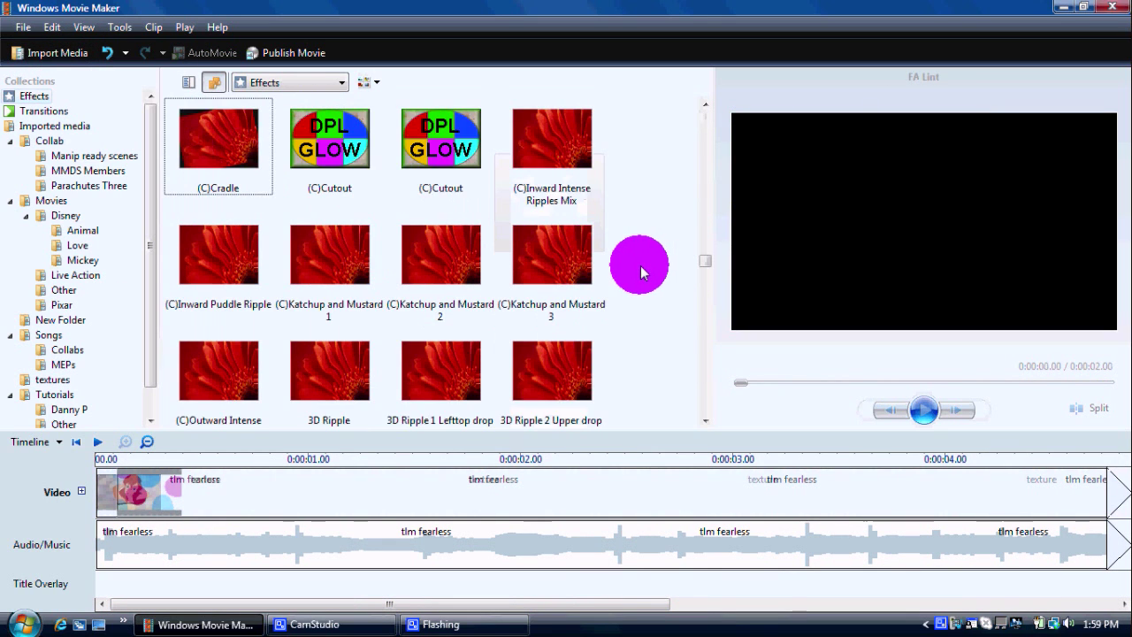
left_click(147, 441)
left_click_drag(318, 417, 260, 485)
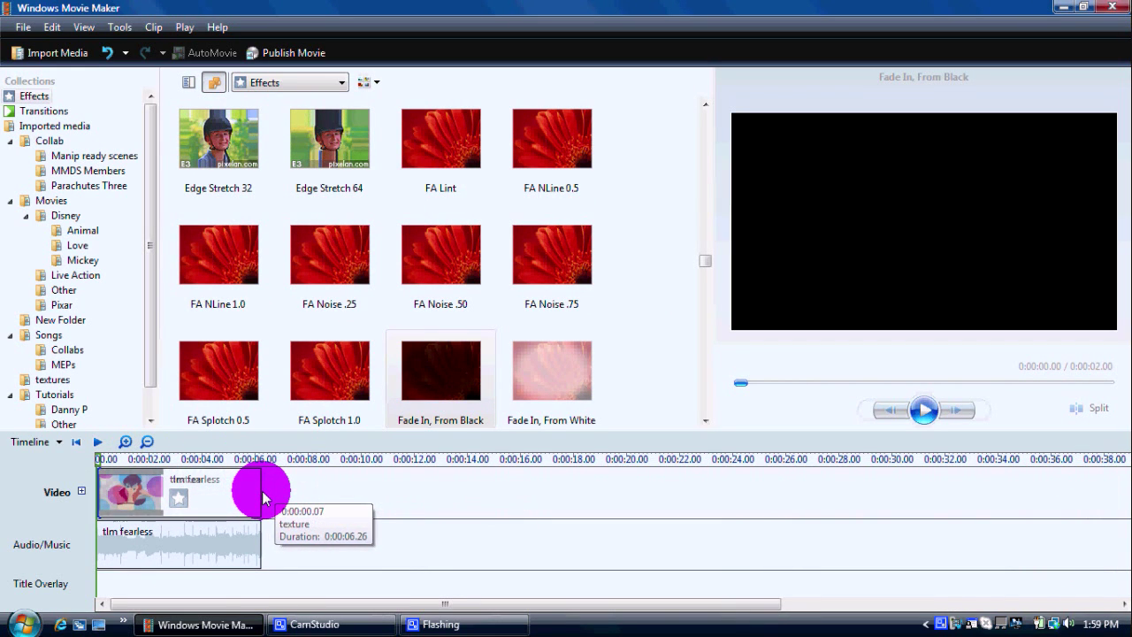
left_click(125, 442)
left_click(125, 442)
left_click(125, 441)
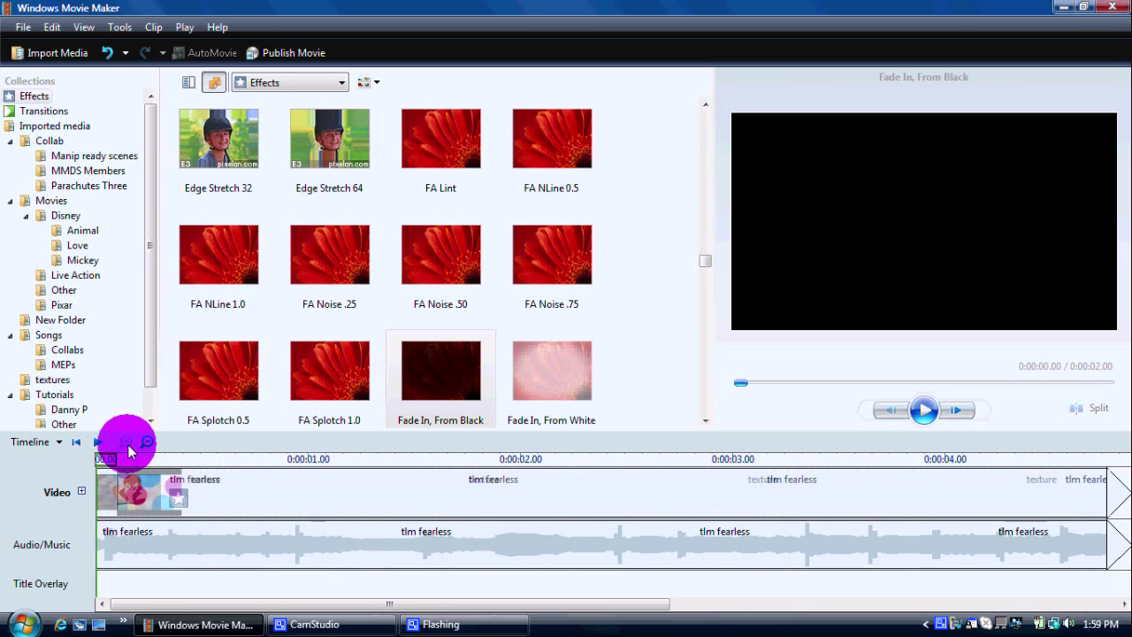
left_click(40, 111)
Try Translucency 50% on the overlap, then replace it with Translucency 20% and preview
scroll(623, 311, "up", 10)
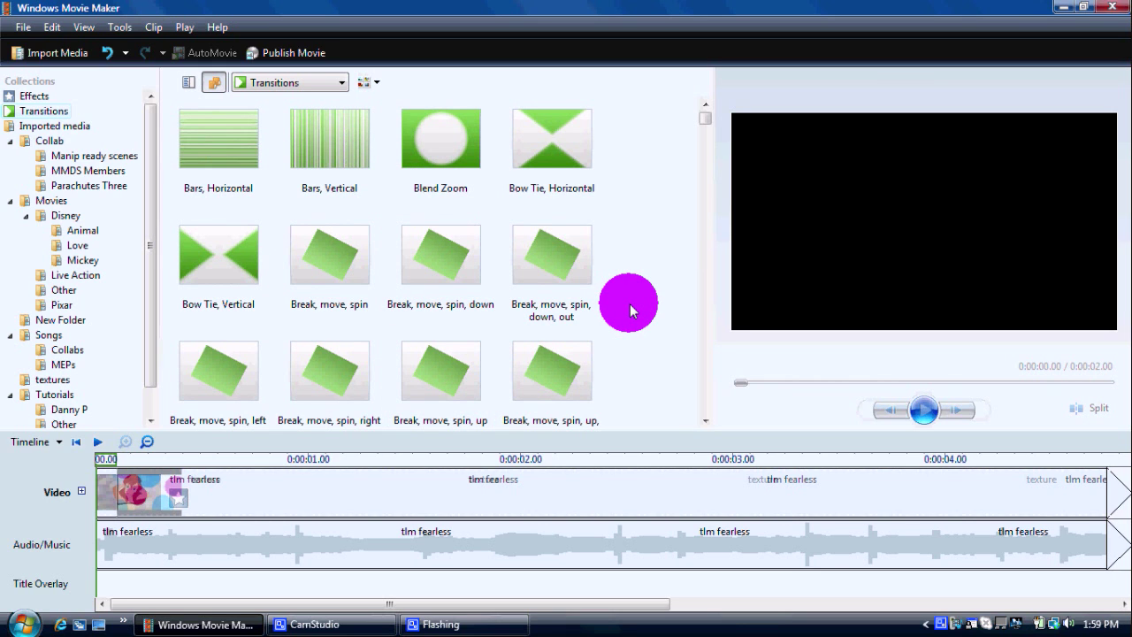
key("t")
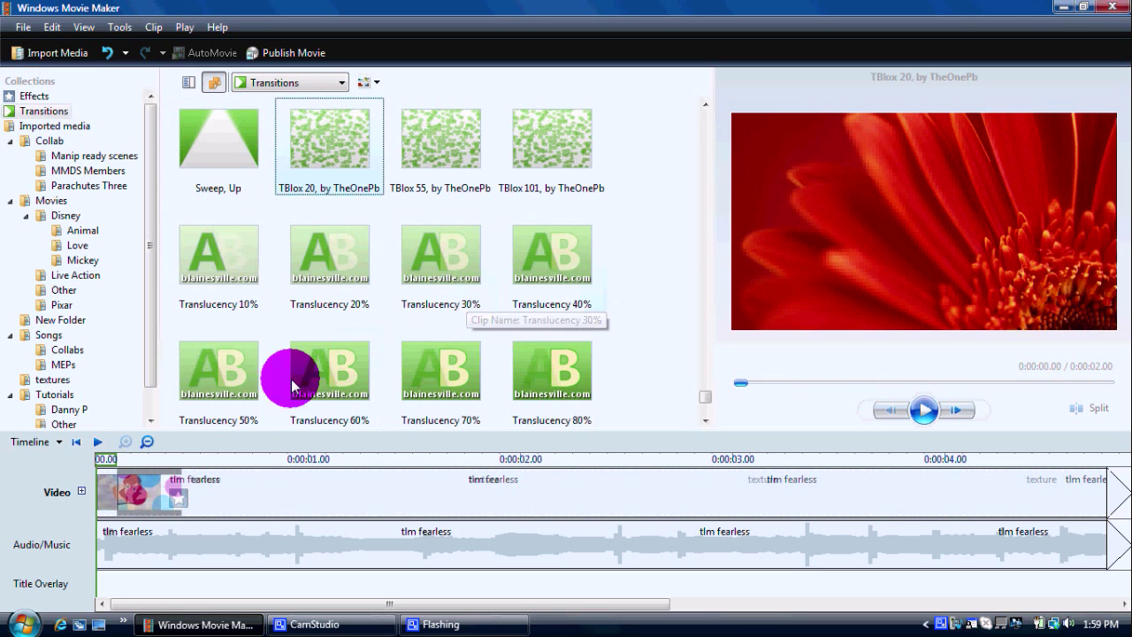
left_click_drag(202, 367, 216, 500)
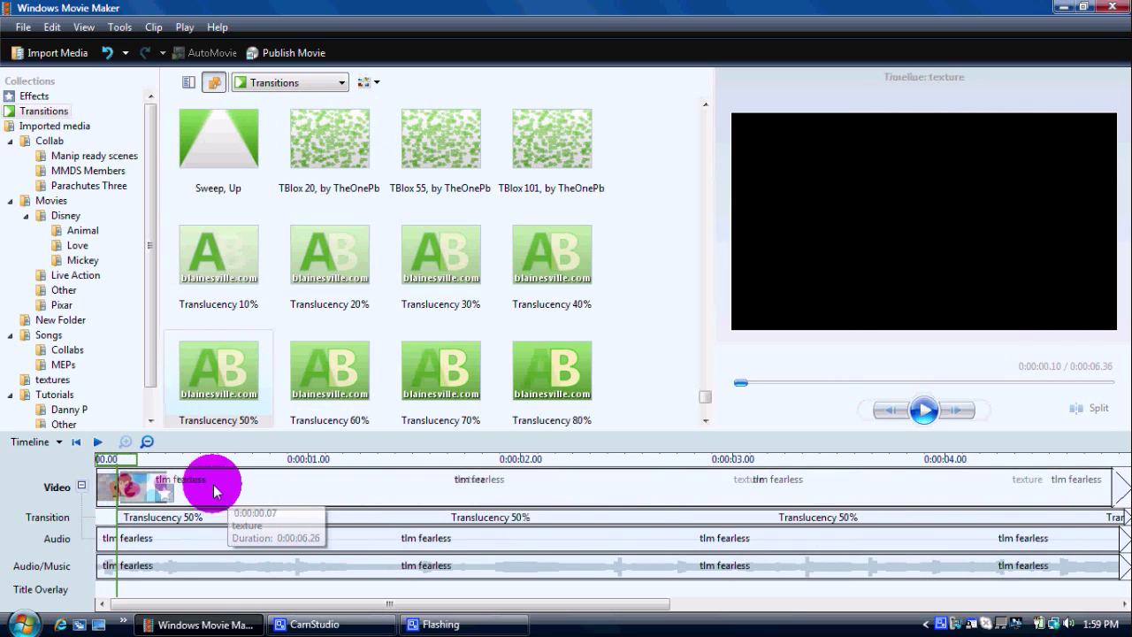
left_click(921, 412)
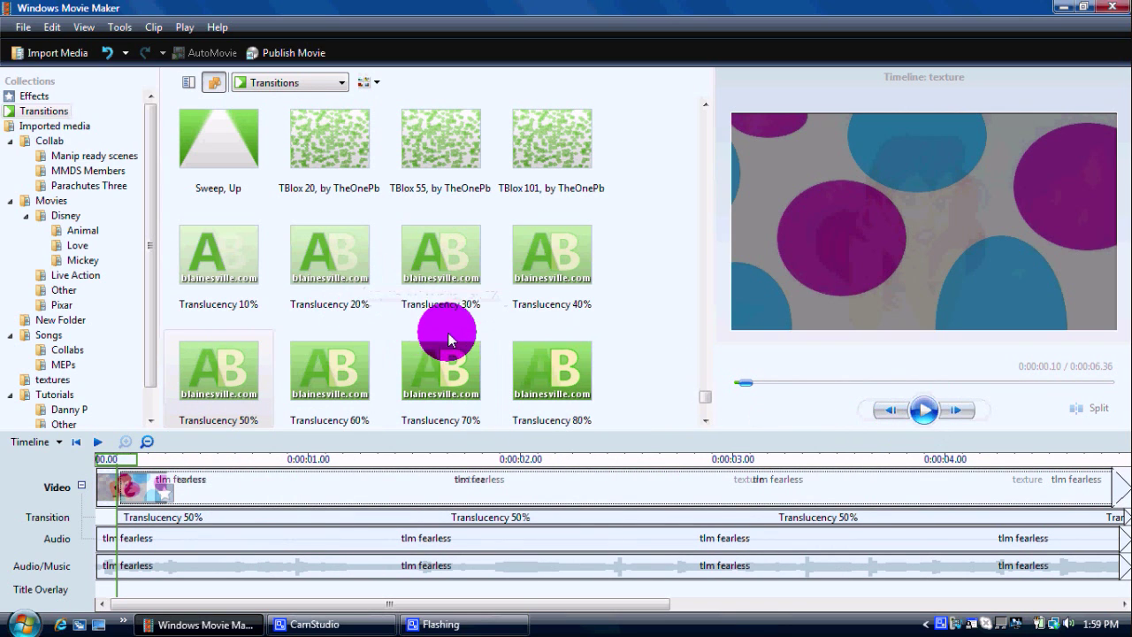
left_click_drag(336, 269, 286, 493)
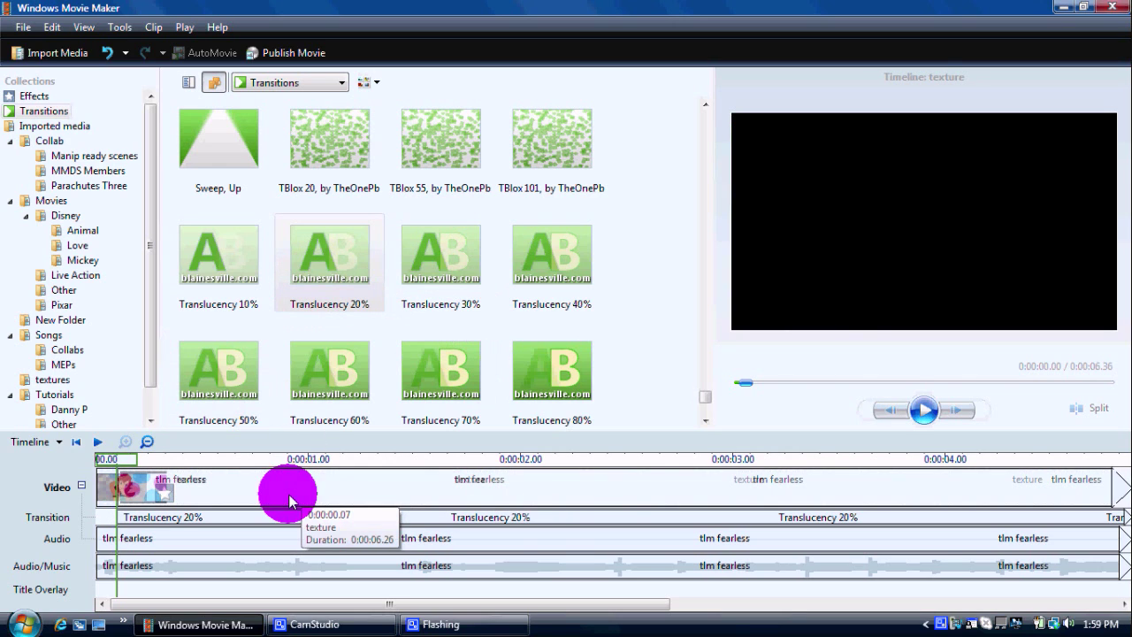
left_click(924, 410)
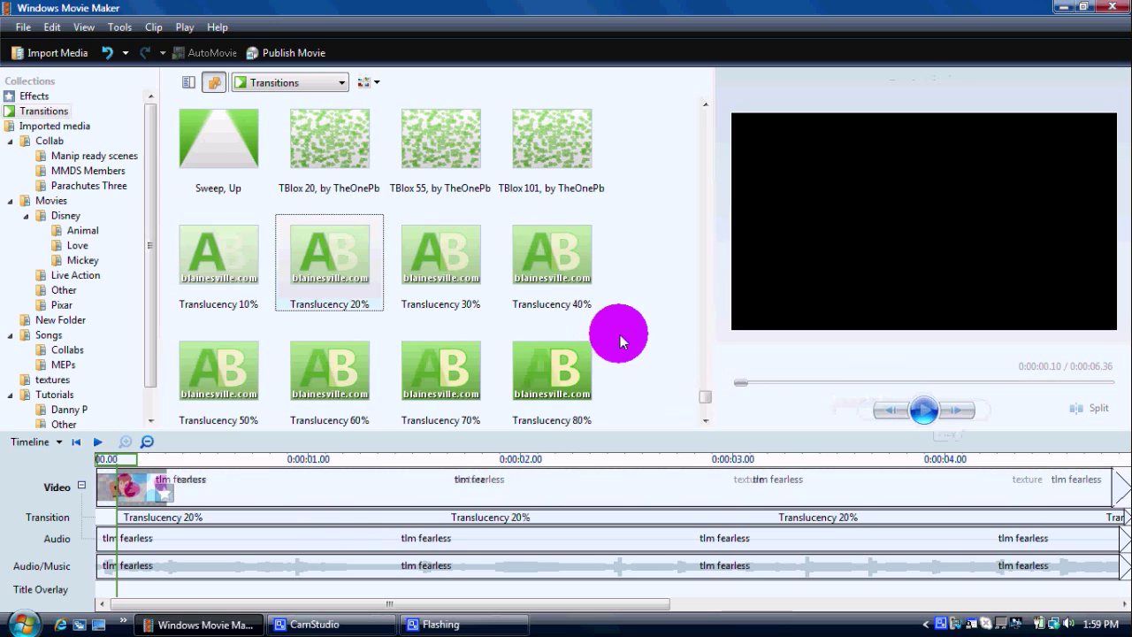
scroll(619, 336, "up", 10)
scroll(217, 265, "down", 3)
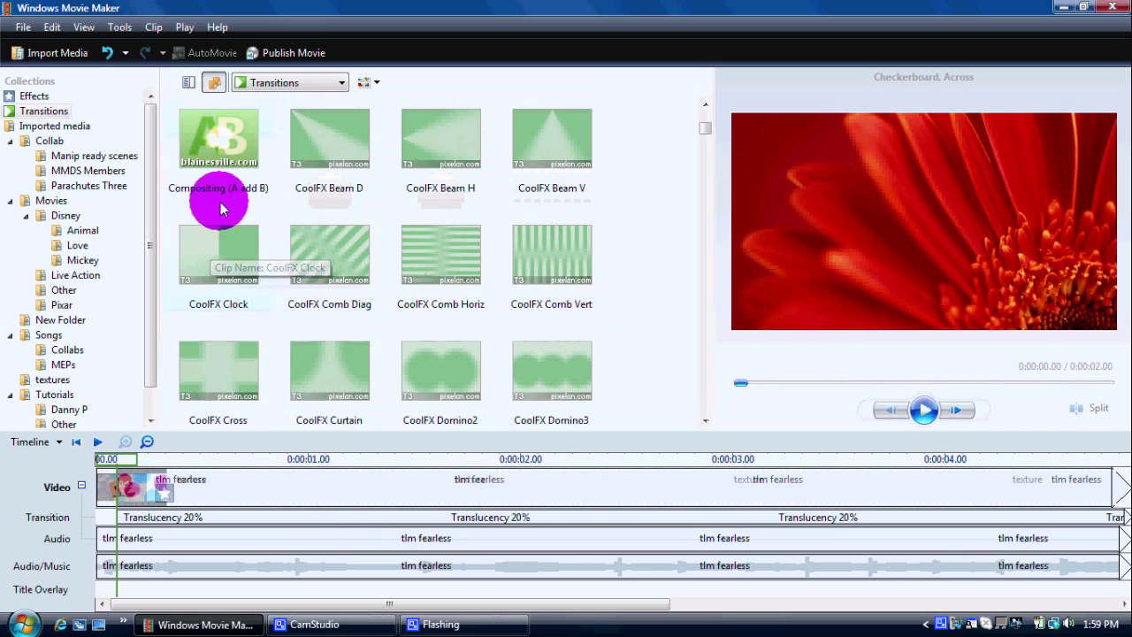
Swap Compositing (A add B) for DPL Comp A add B50 between the clips and preview
left_click_drag(221, 155, 221, 473)
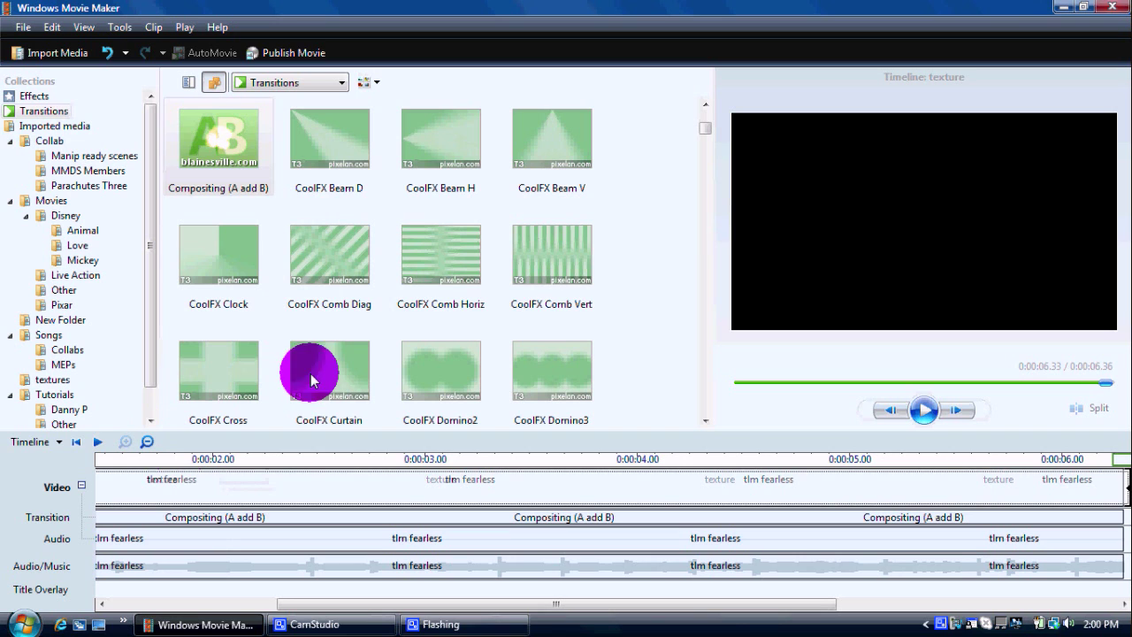
scroll(650, 248, "down", 10)
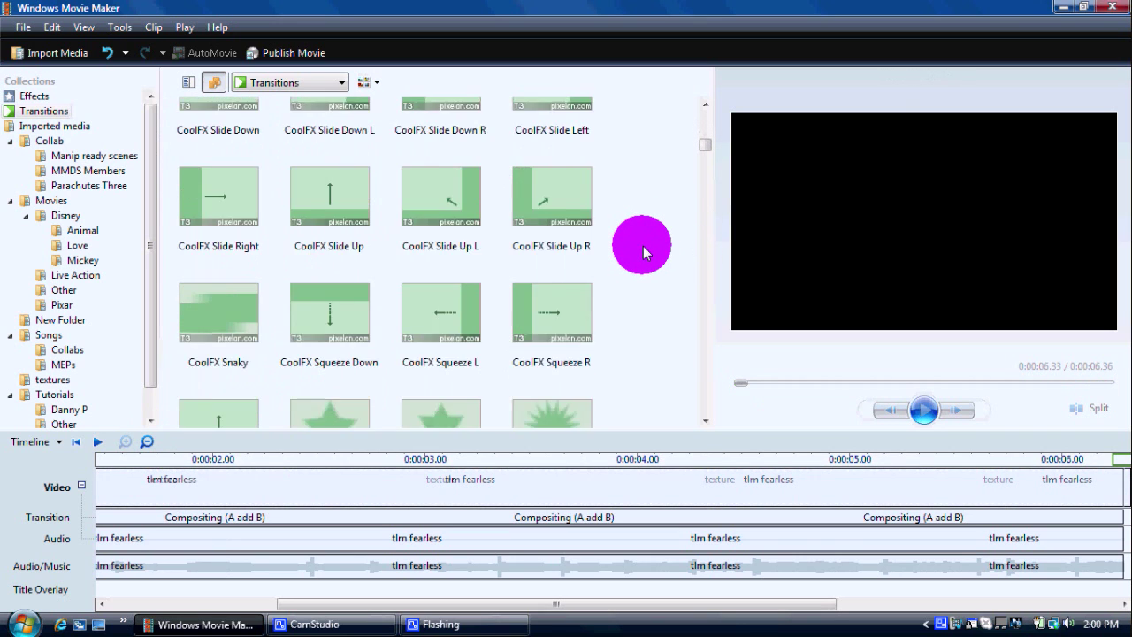
scroll(640, 251, "down", 10)
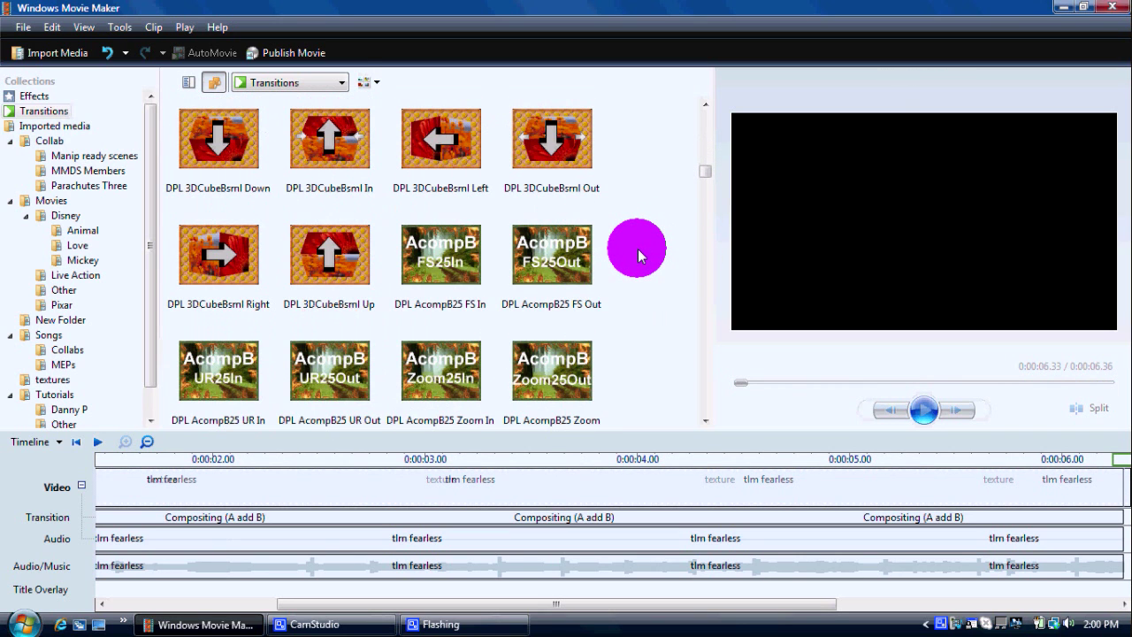
scroll(545, 245, "up", 3)
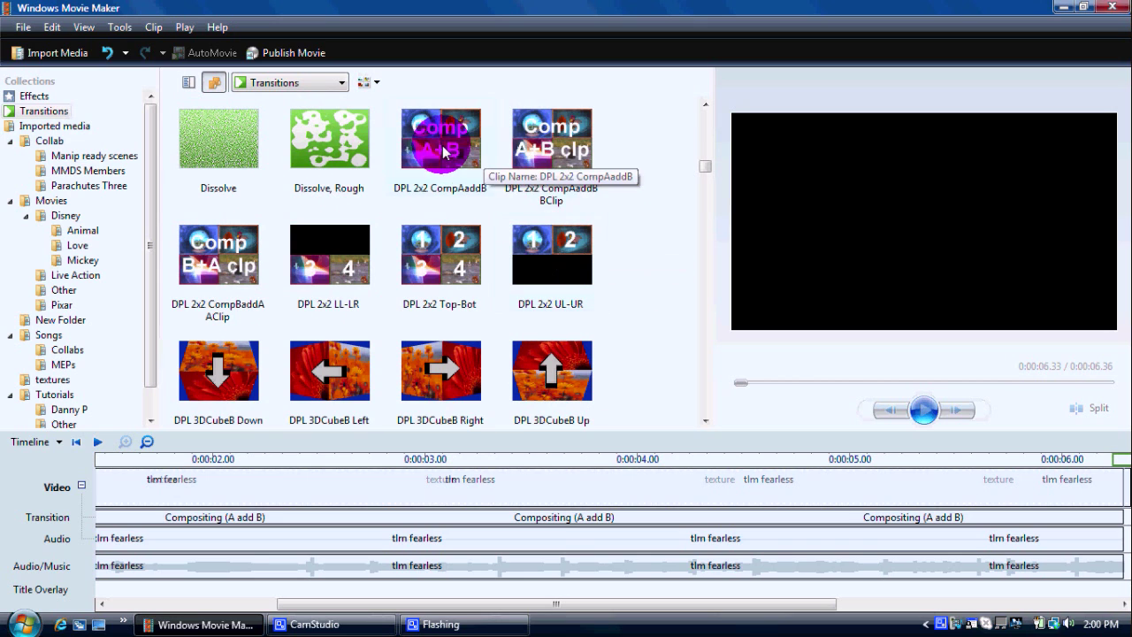
scroll(579, 272, "down", 6)
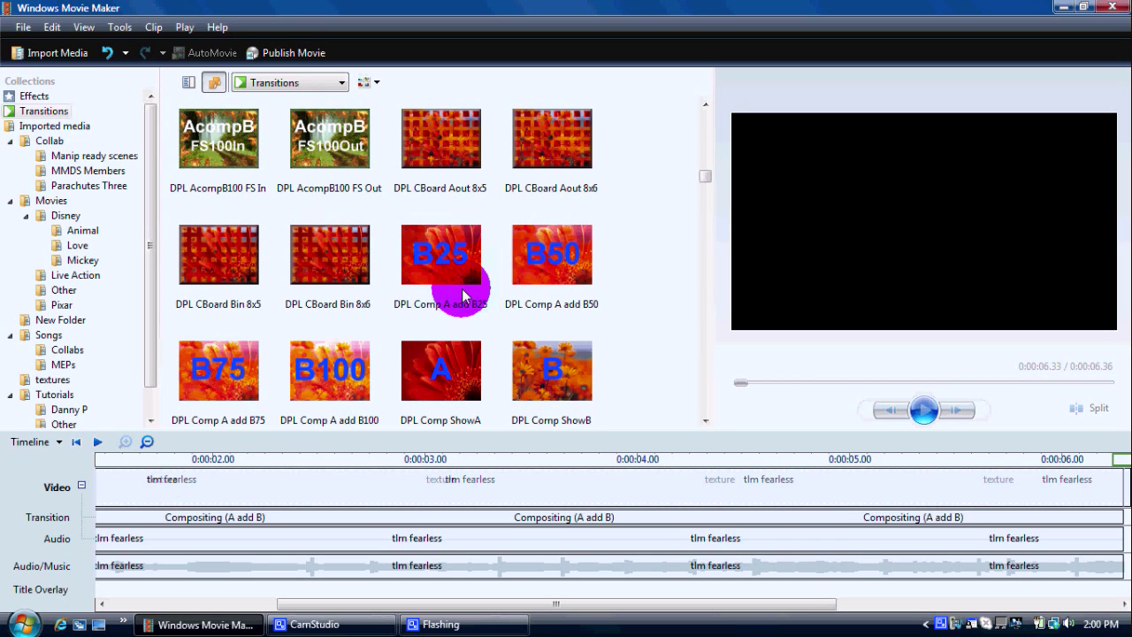
left_click_drag(552, 256, 475, 490)
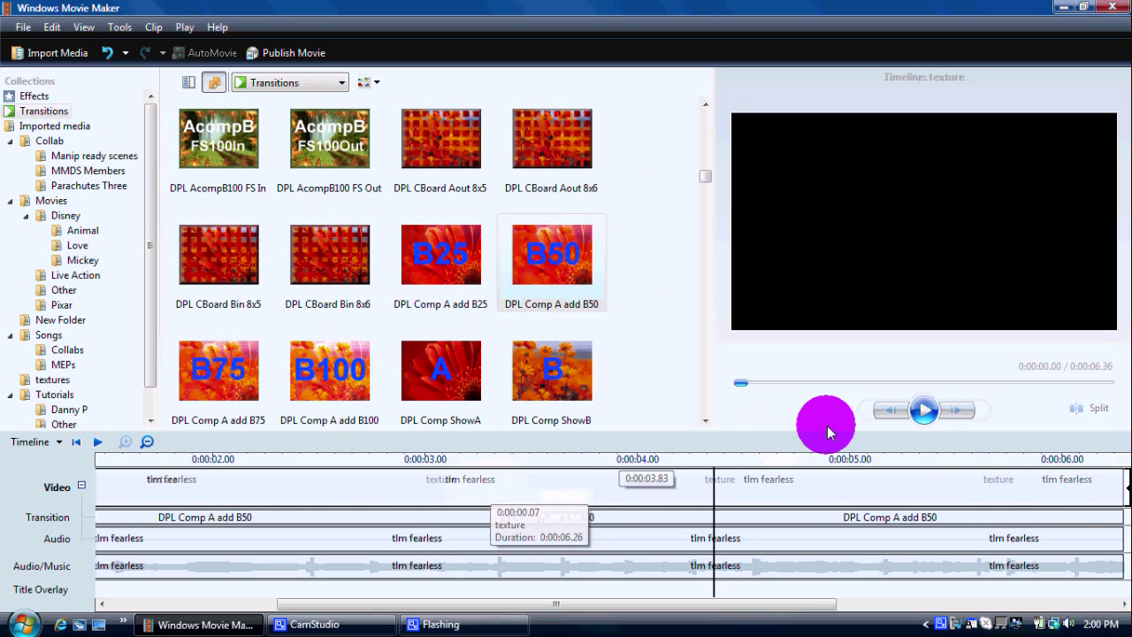
left_click(922, 411)
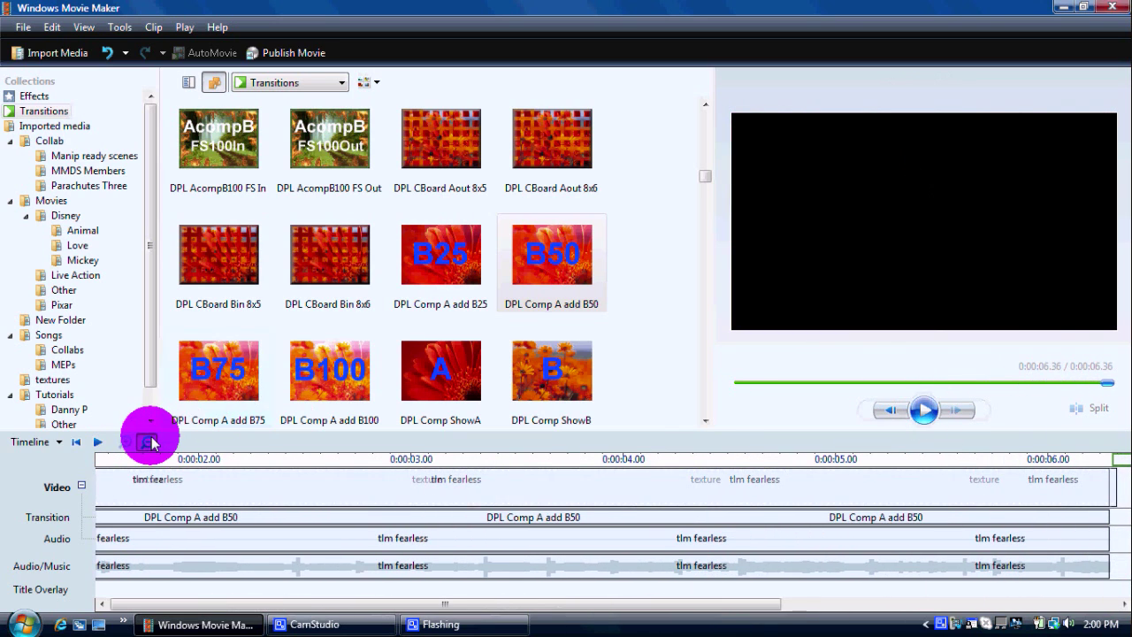
Pick the Fade Out, To Black effect in the Effects list
left_click(147, 441)
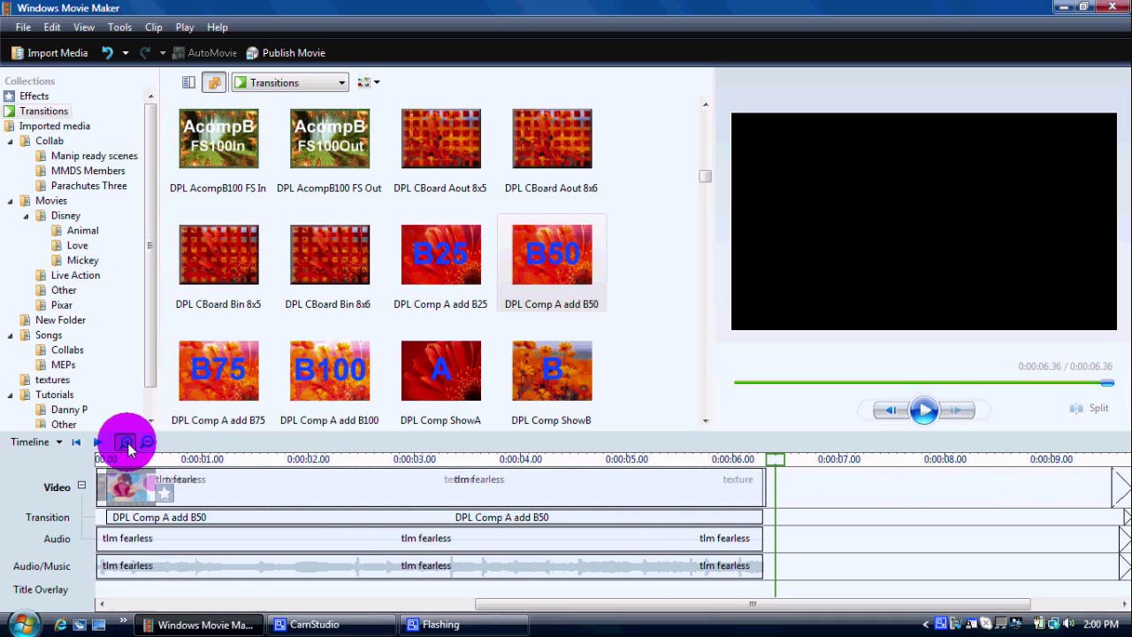
left_click(126, 441)
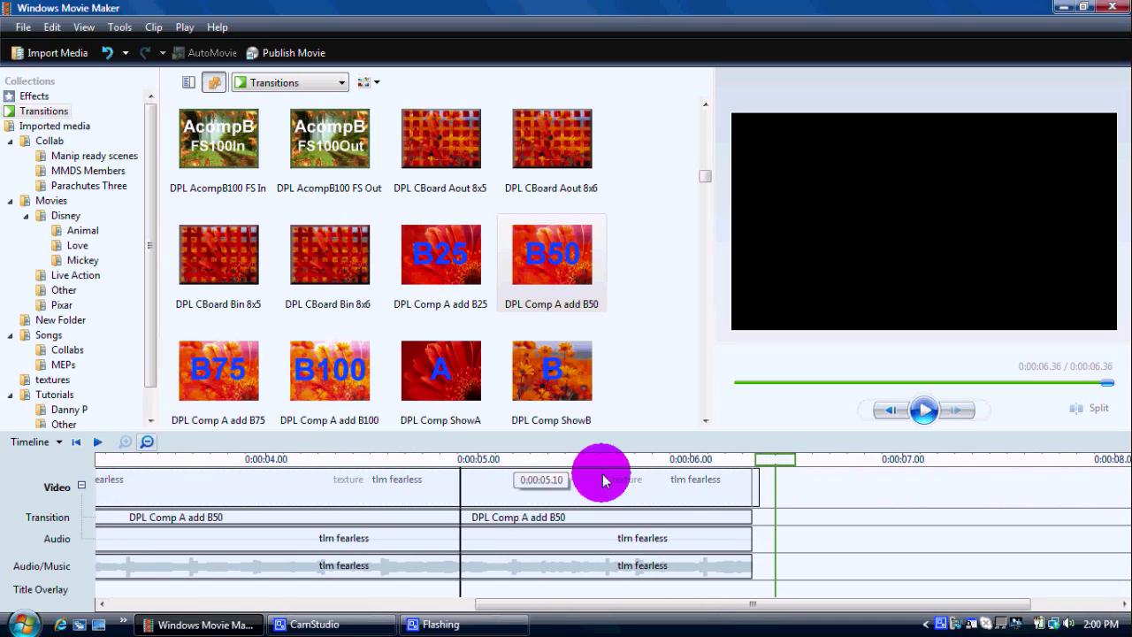
left_click(39, 99)
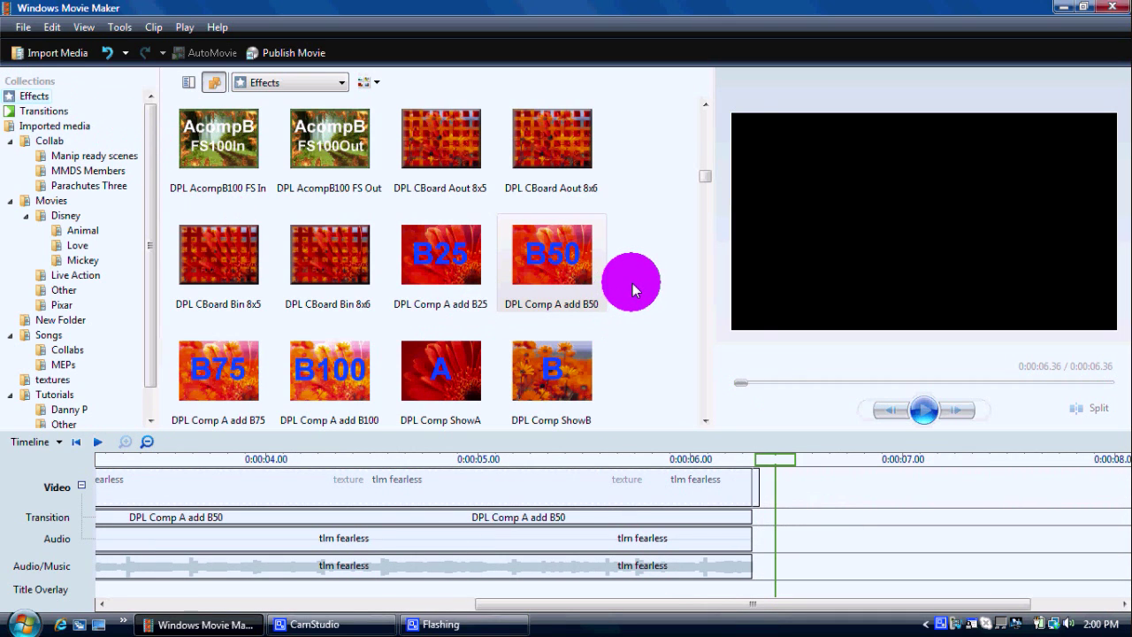
key("f")
scroll(456, 361, "down", 3)
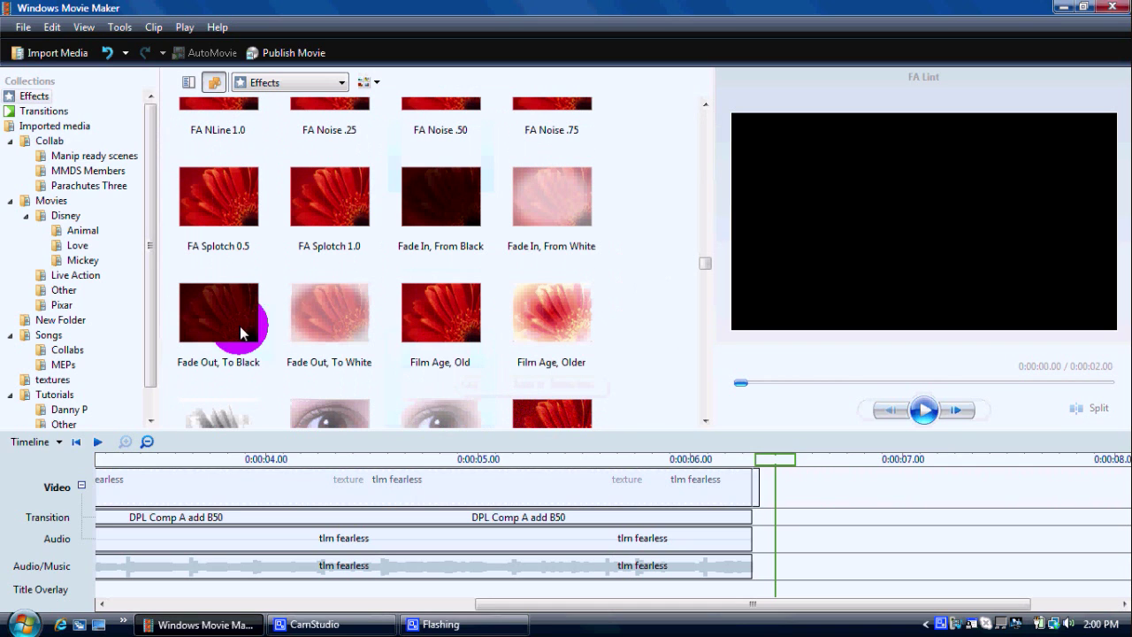
left_click(237, 322)
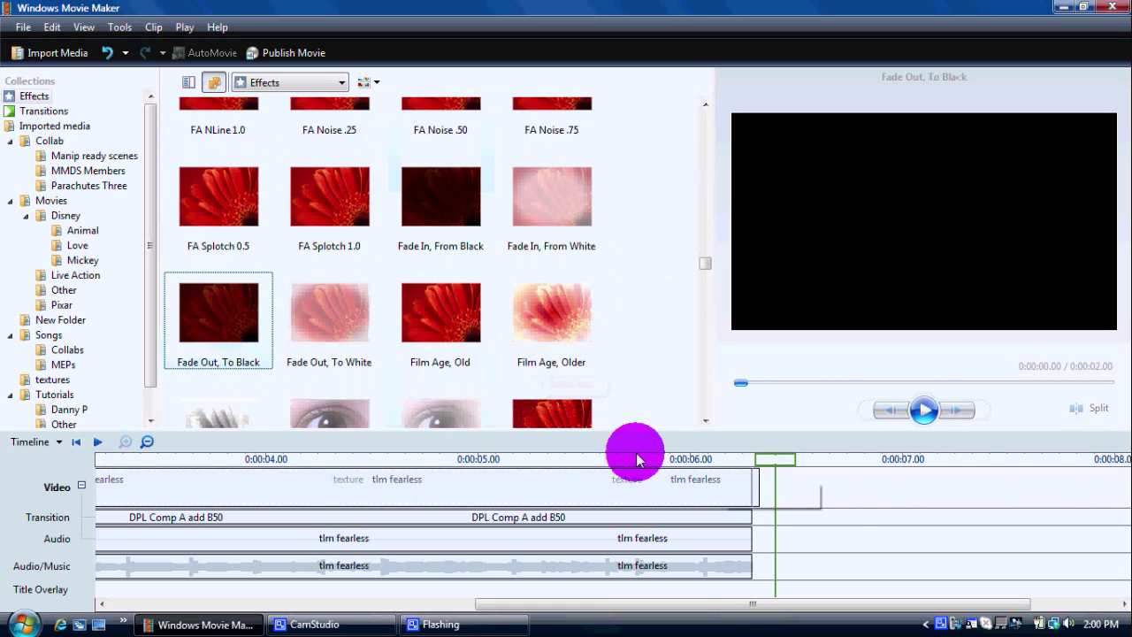
Play the 6.36-second blended preview and bring back the textures collection
left_click(754, 486)
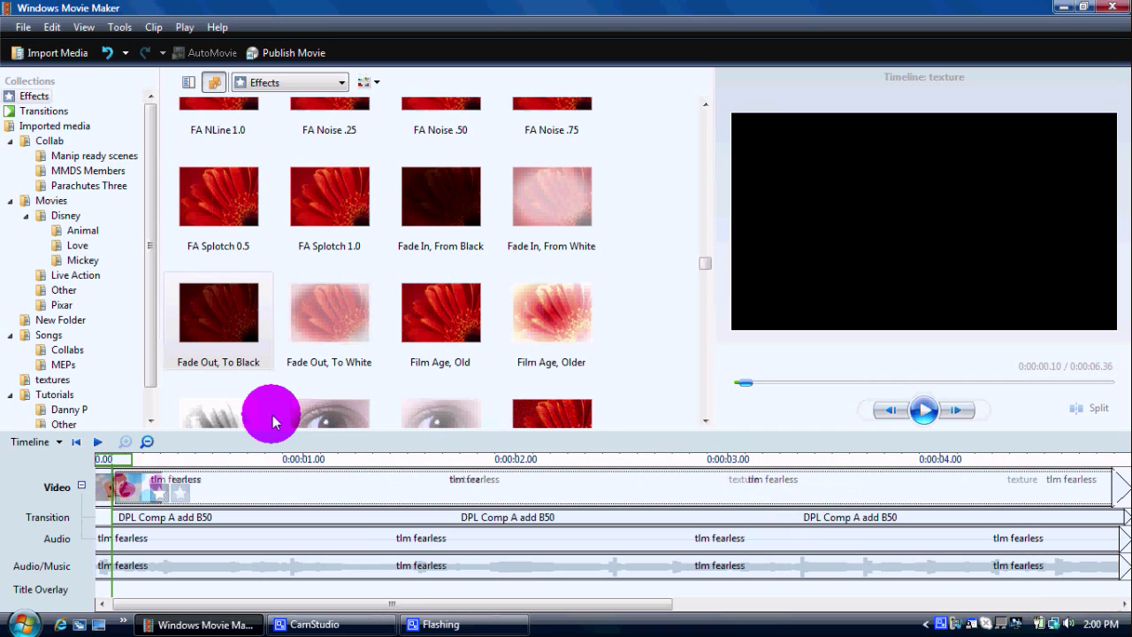
left_click(924, 409)
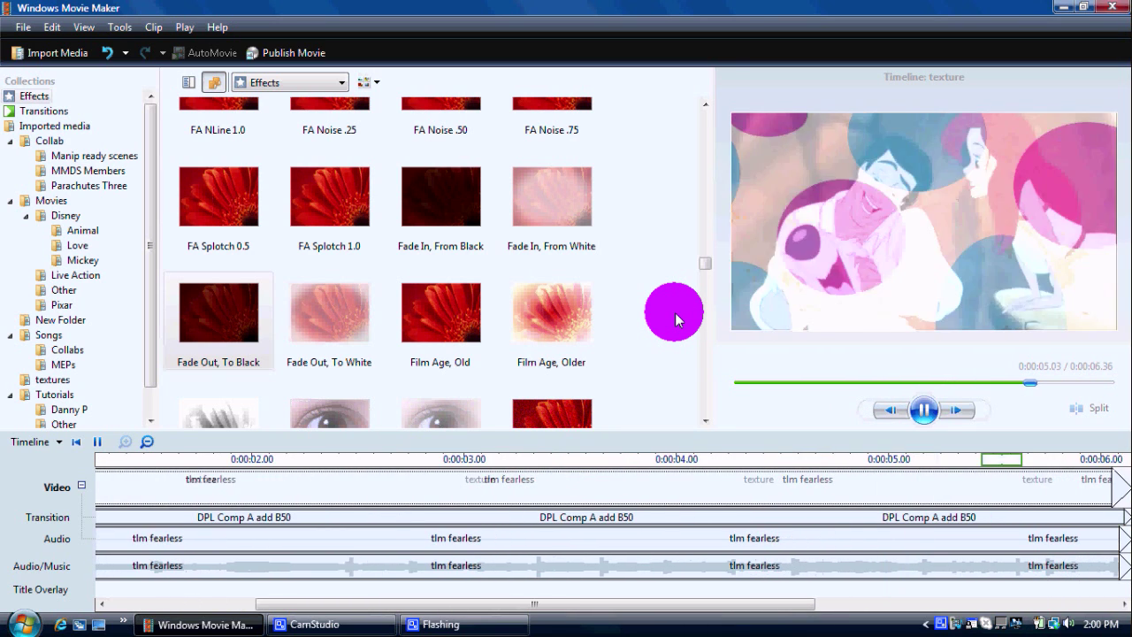
left_click(147, 441)
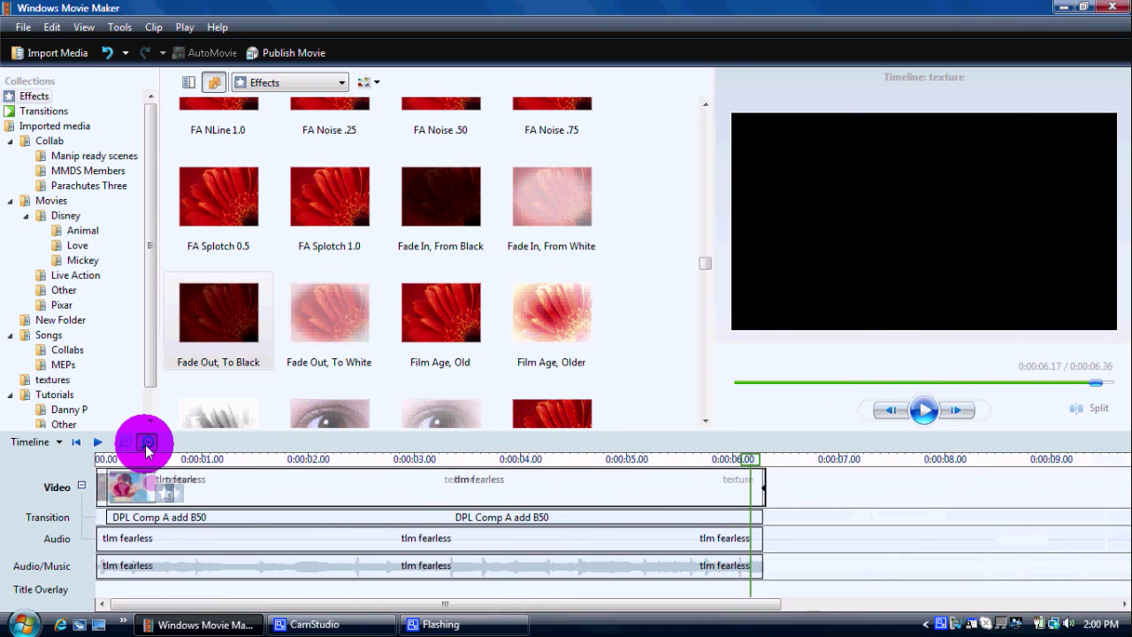
left_click(147, 441)
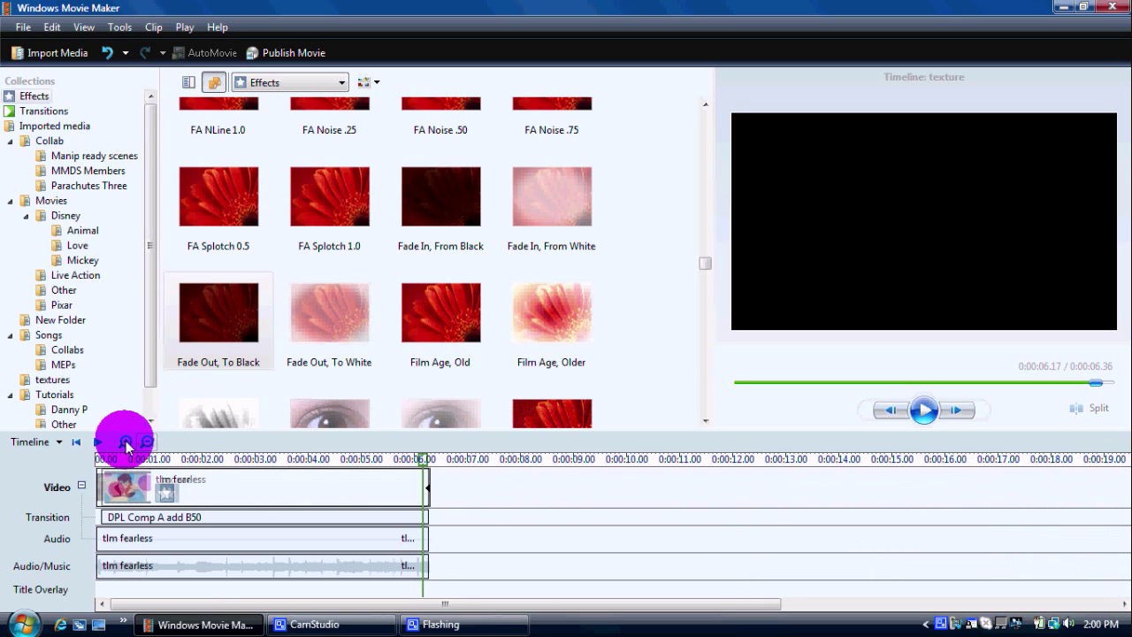
left_click(53, 380)
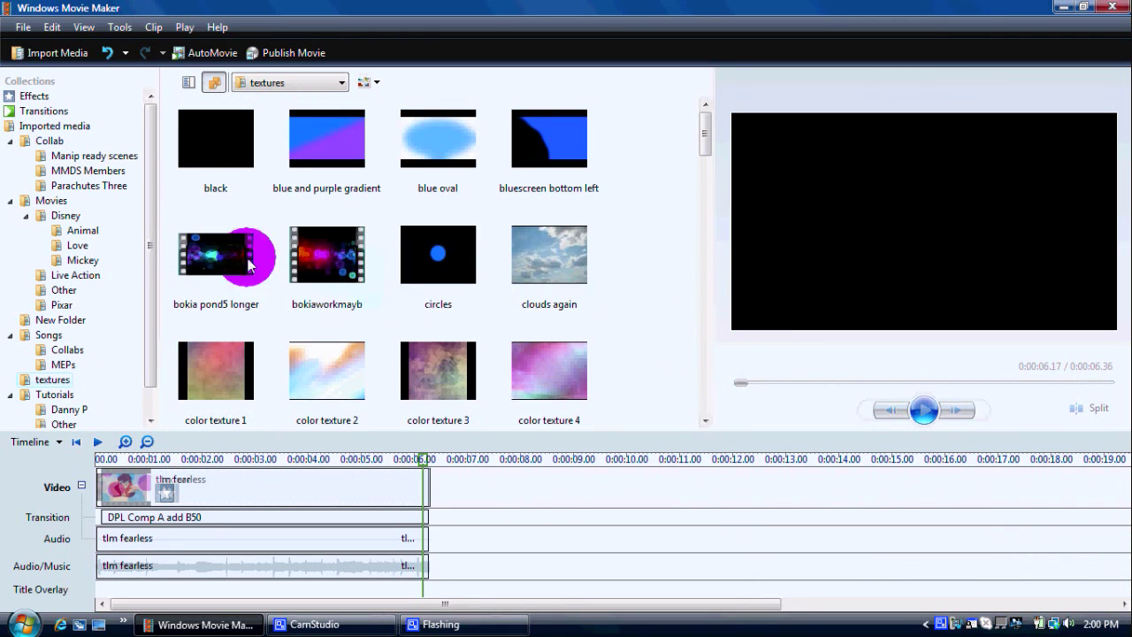
double_click(216, 257)
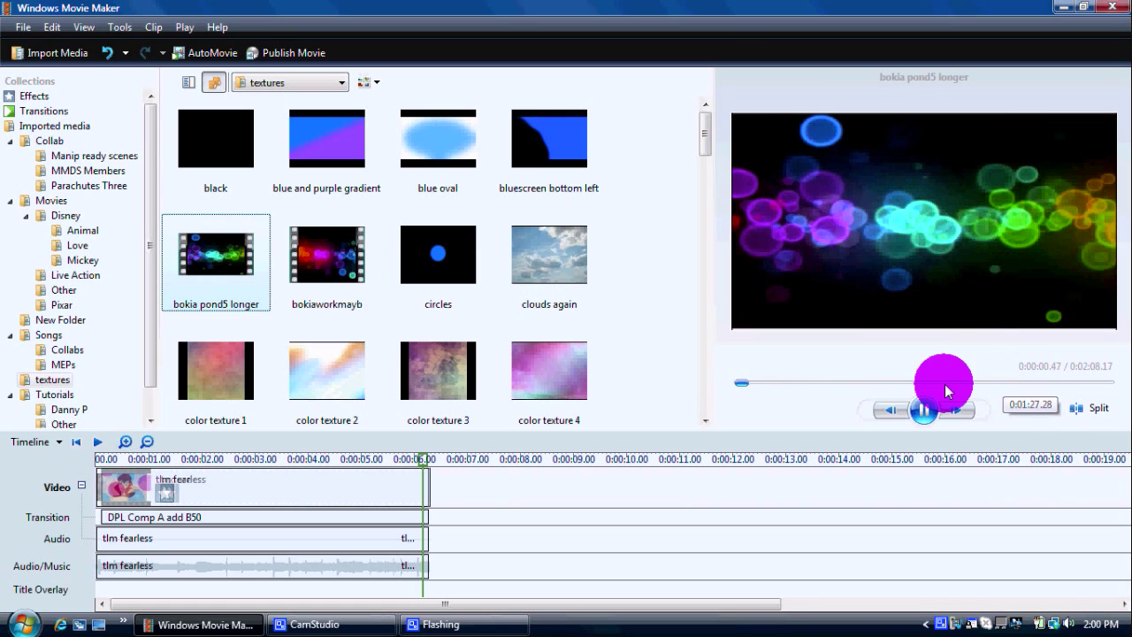
left_click(619, 334)
scroll(619, 334, "down", 1)
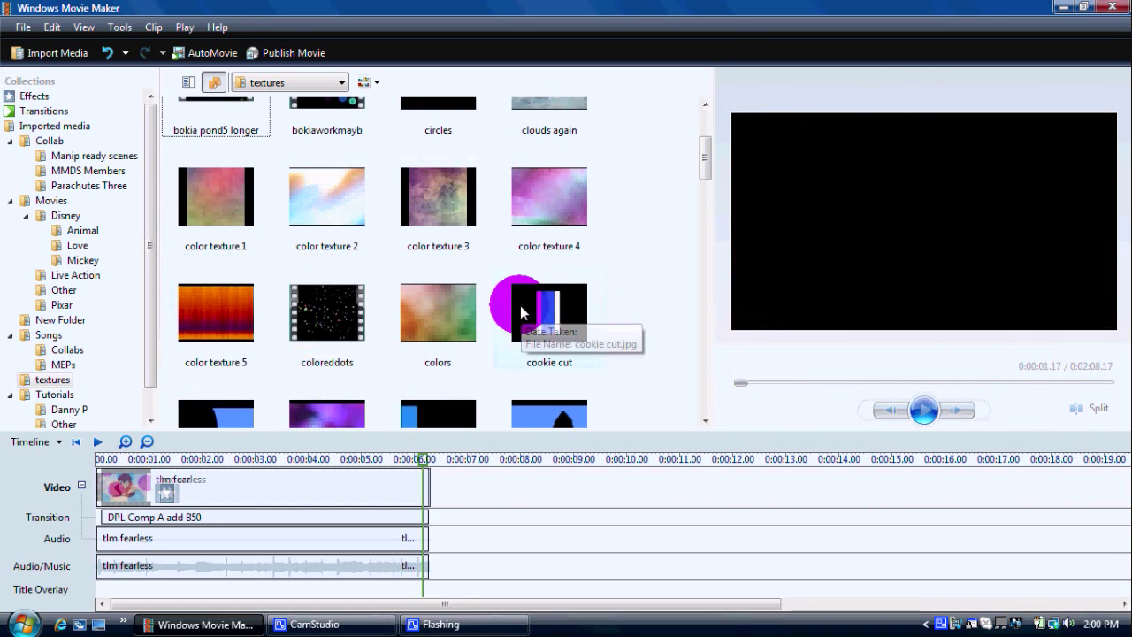
scroll(530, 303, "down", 1)
scroll(346, 212, "down", 3)
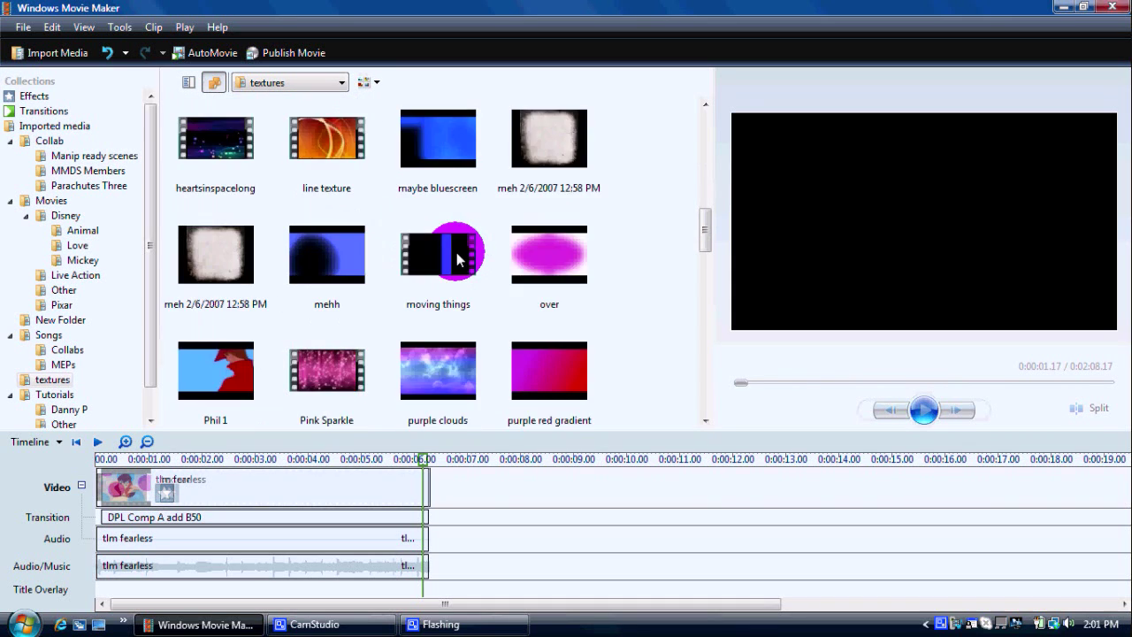
scroll(455, 253, "up", 2)
scroll(530, 239, "down", 3)
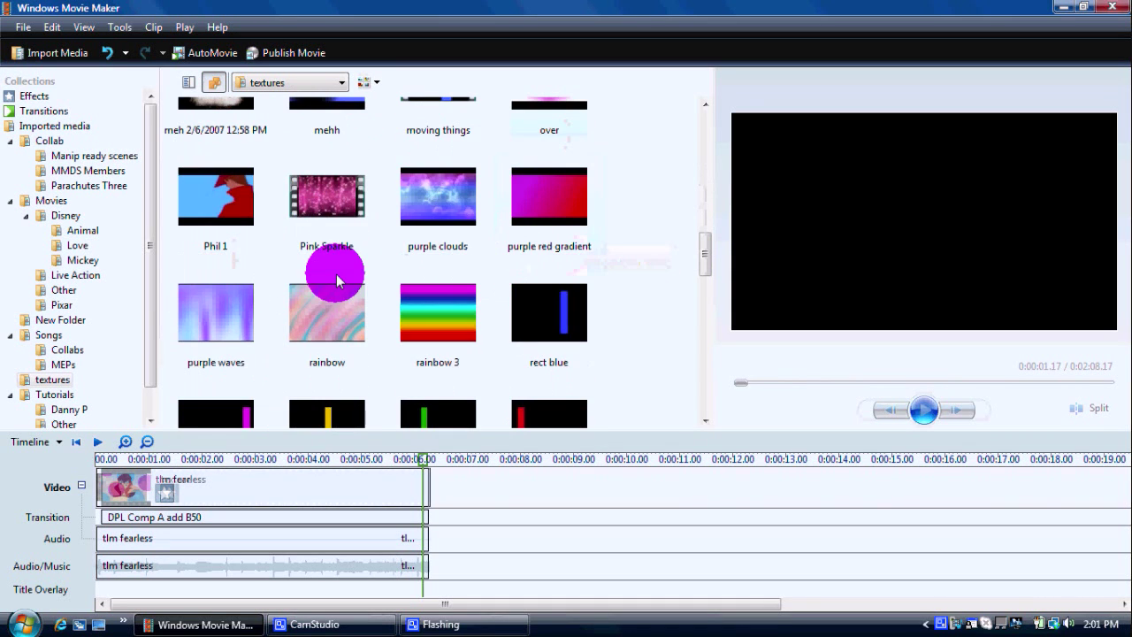
left_click(336, 230)
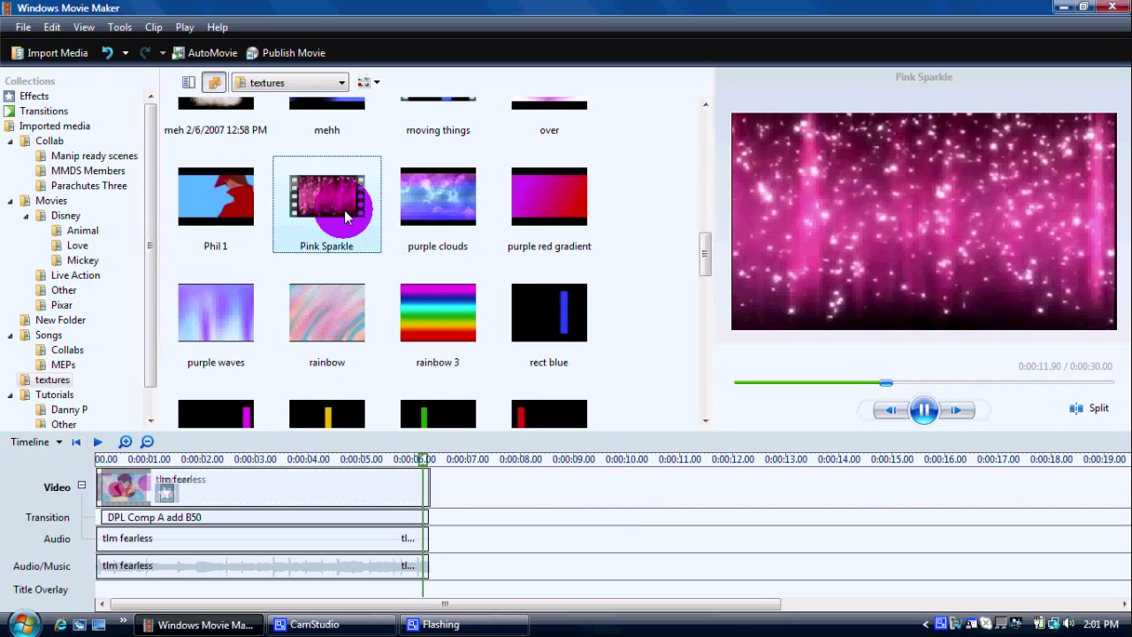
scroll(593, 278, "down", 10)
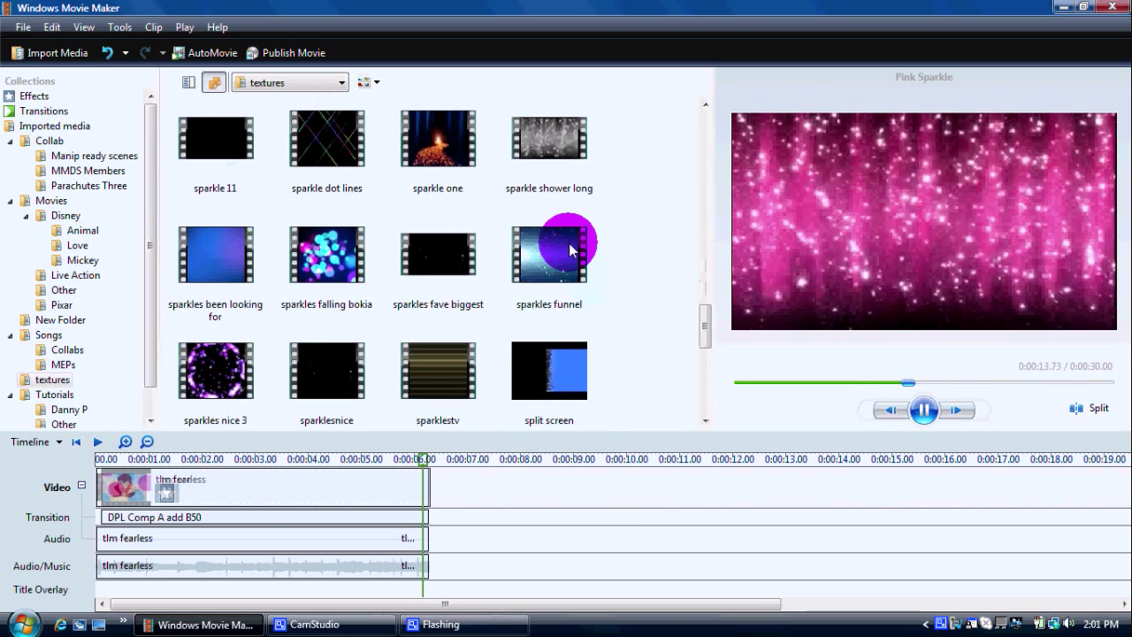
left_click(557, 172)
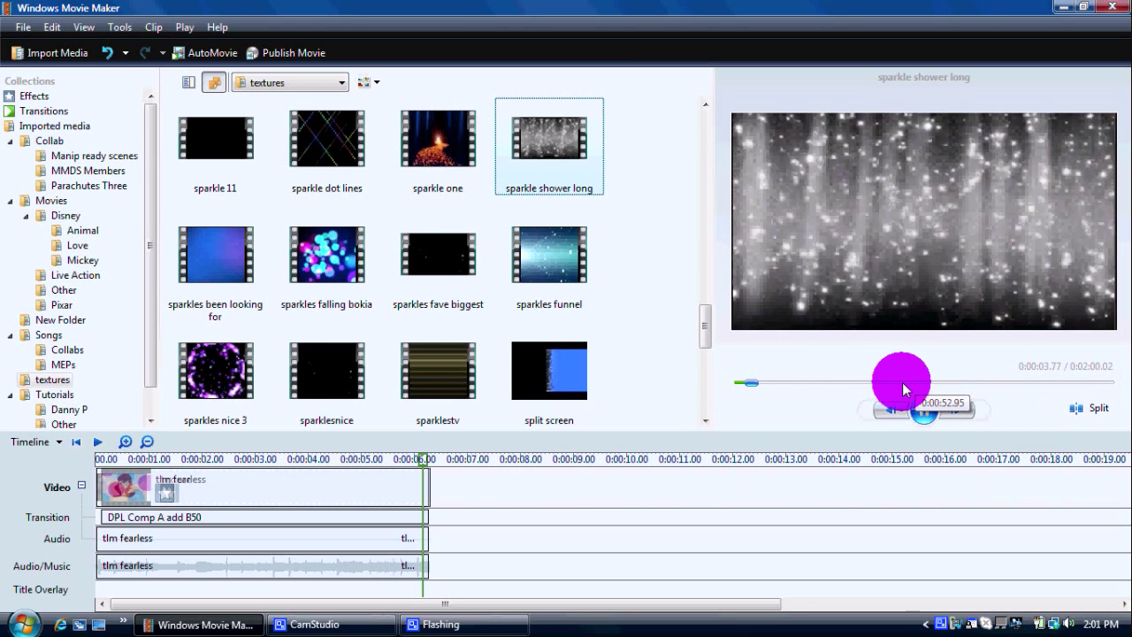
left_click(1001, 383)
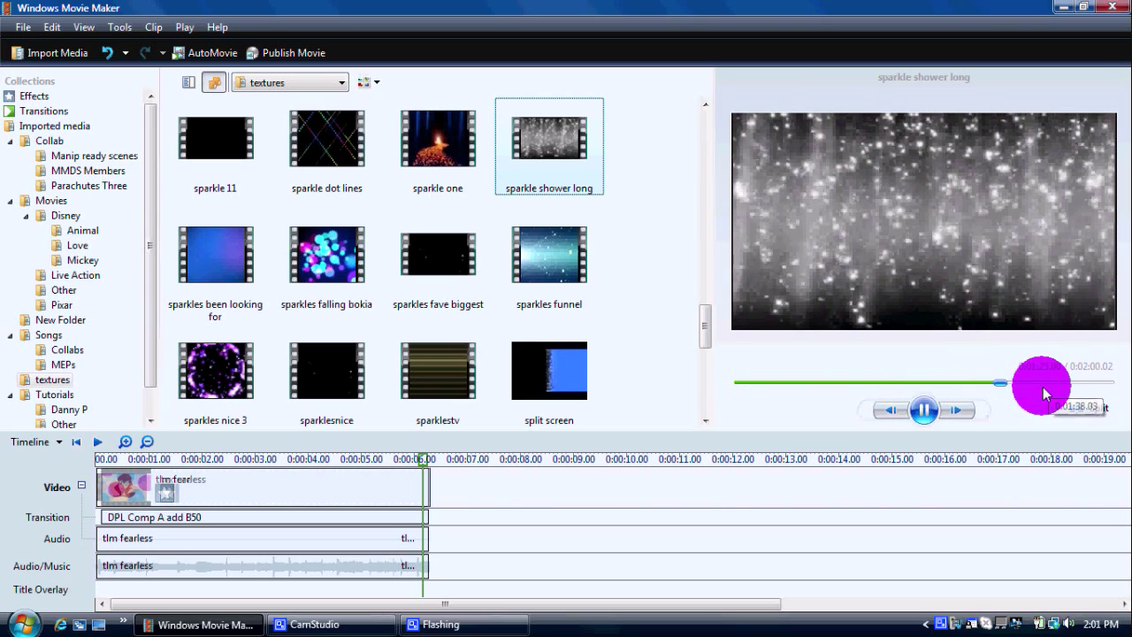
left_click(675, 332)
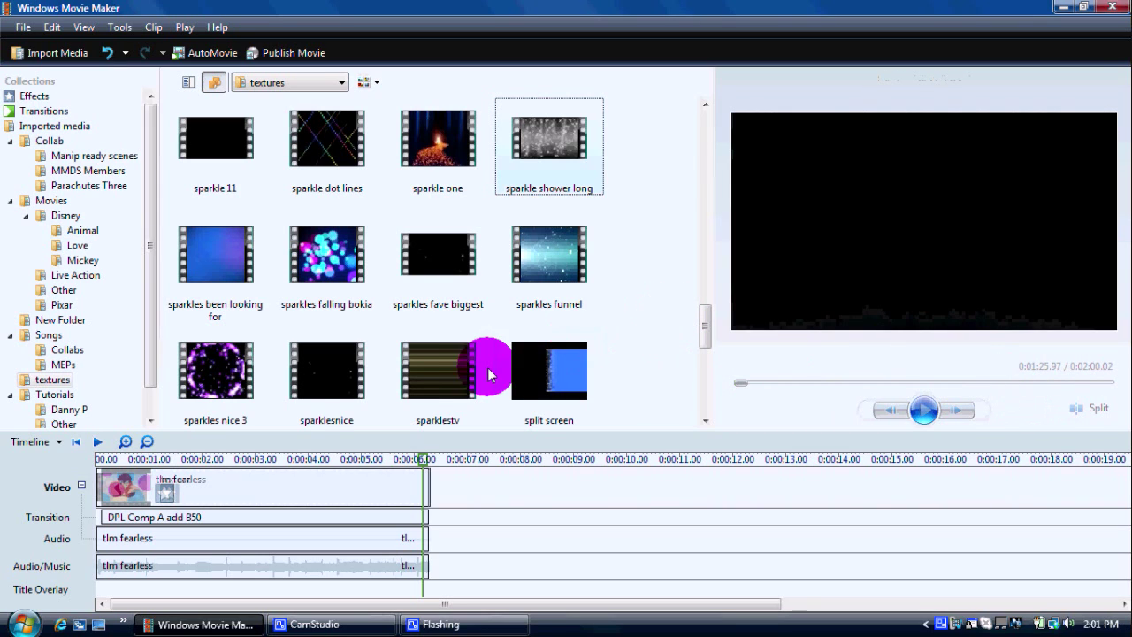
Place the playhead at 0:00 on the timeline so the preview shows the full 6.36-second project
left_click(99, 462)
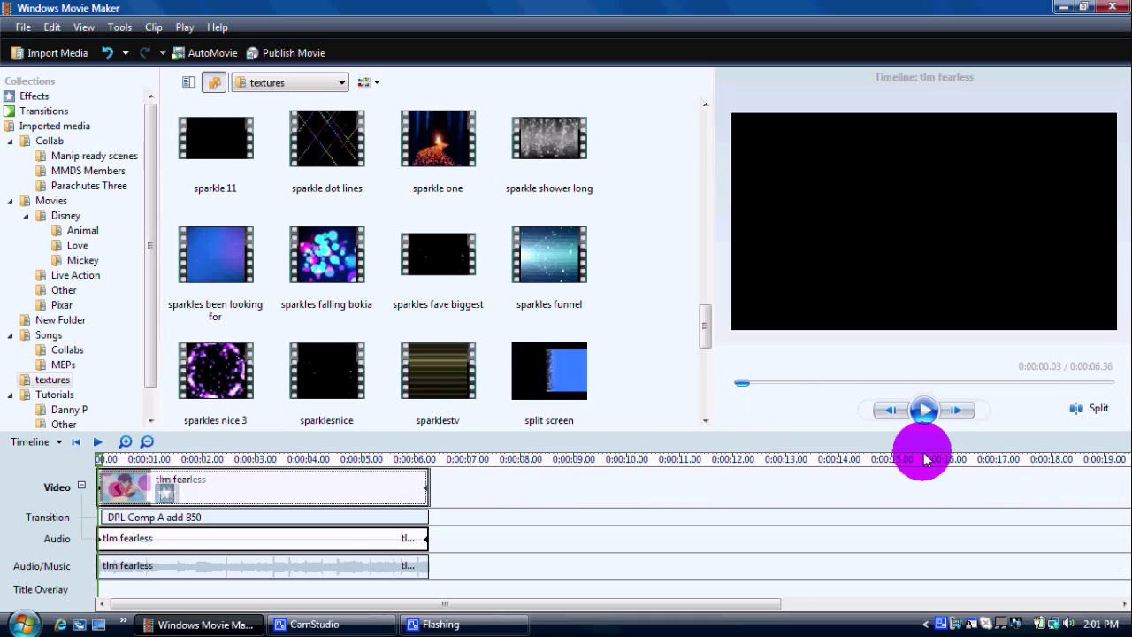